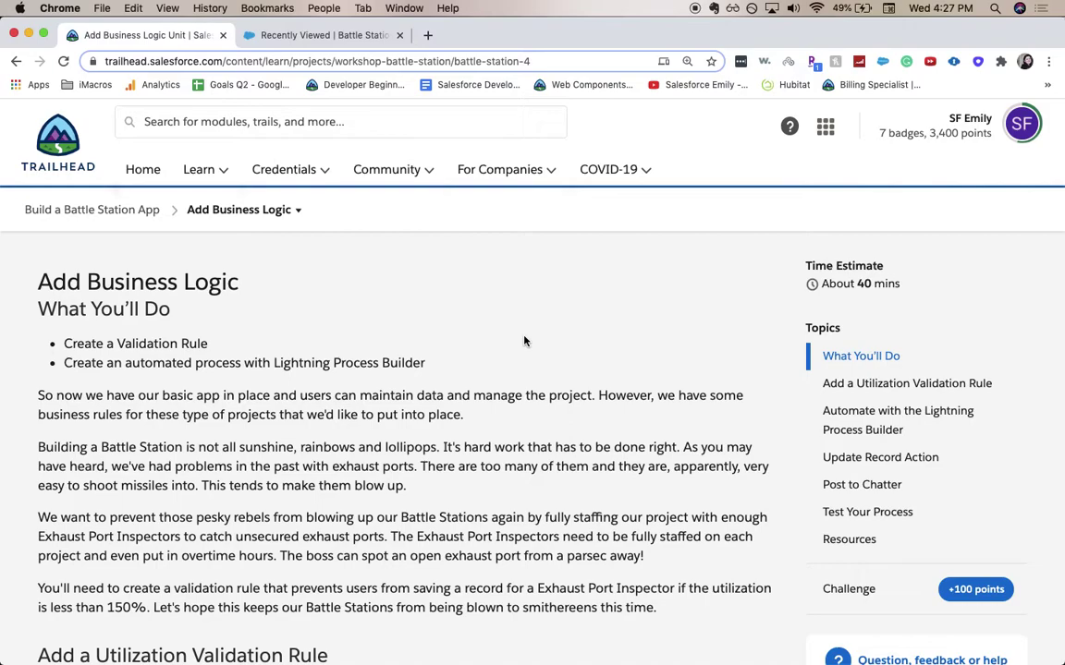
# Scroll to the Add a Utilization Validation Rule steps, then return to the Battle Stations list
pyautogui.scroll(-5, 525, 342)
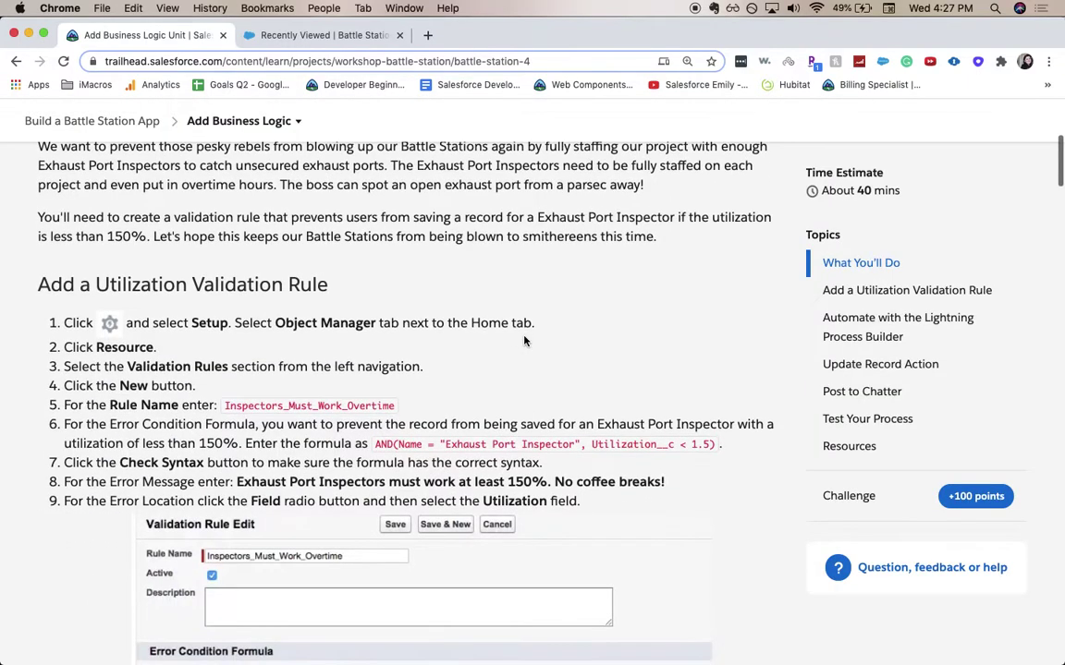
pyautogui.click(322, 35)
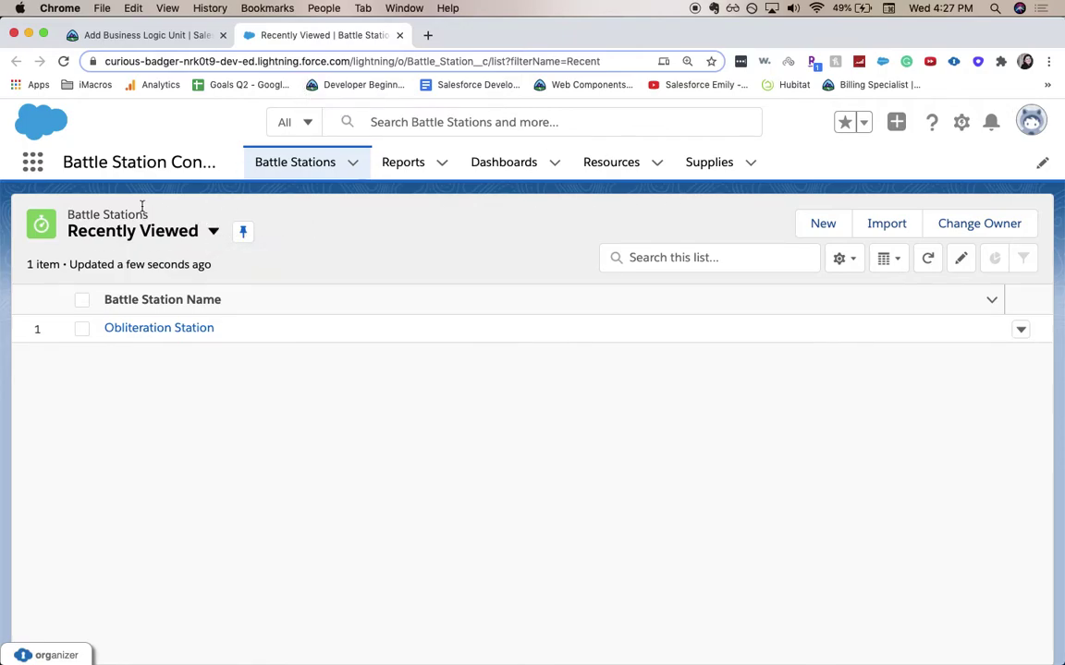
# Open Setup from the gear menu and go to the Object Manager
pyautogui.click(962, 123)
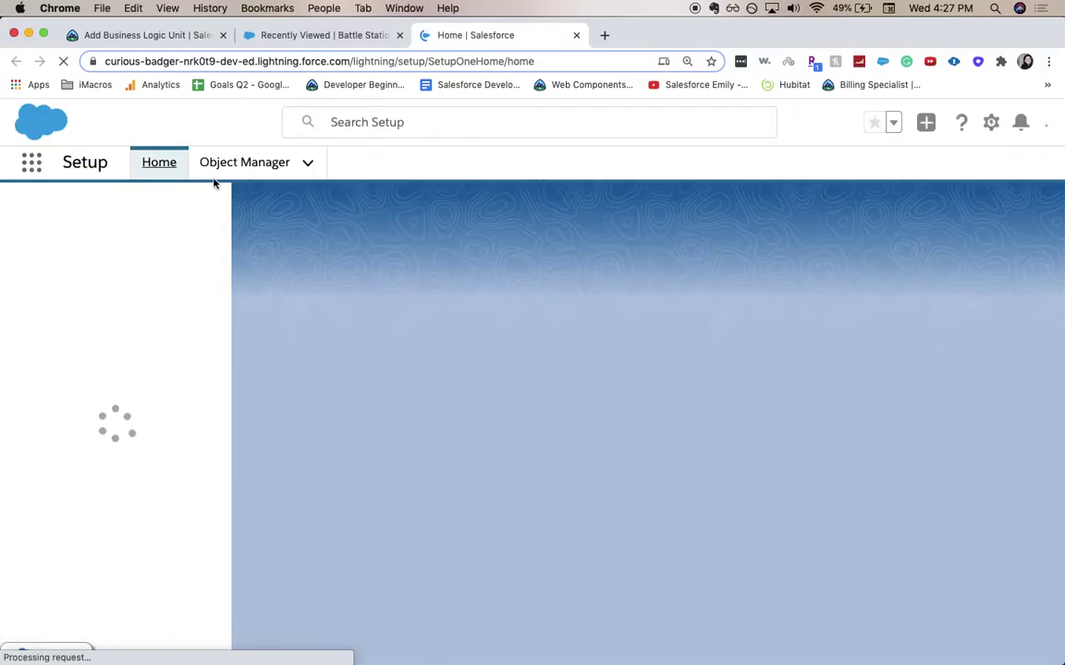
pyautogui.click(250, 164)
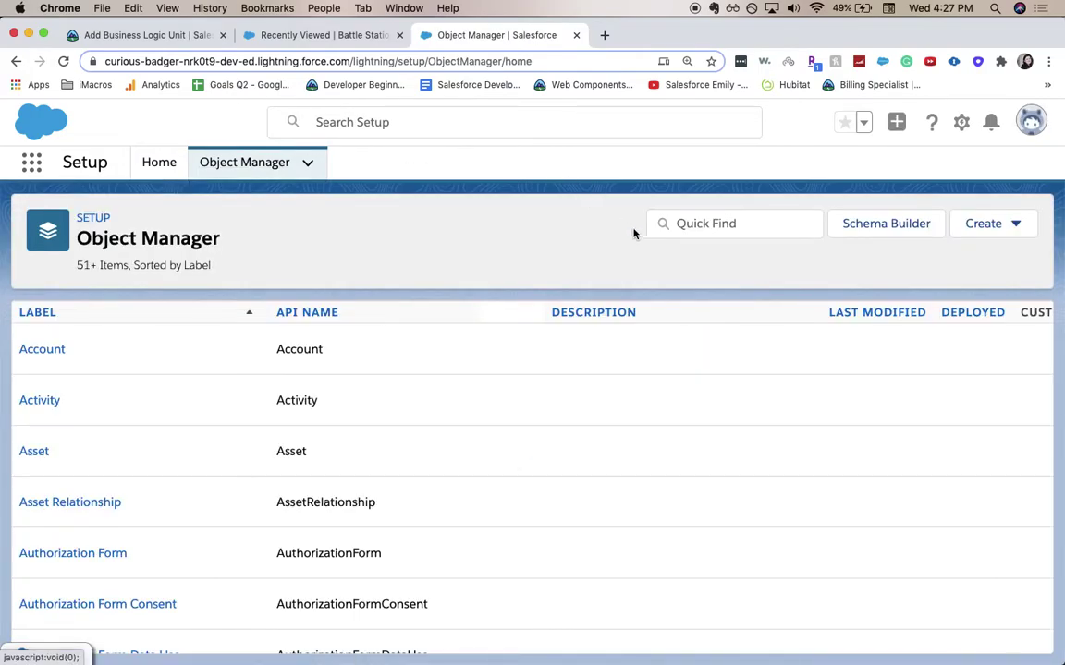
# Find the Resource object by searching 'Res' and open its empty Validation Rules list
pyautogui.click(674, 223)
pyautogui.write('Res')
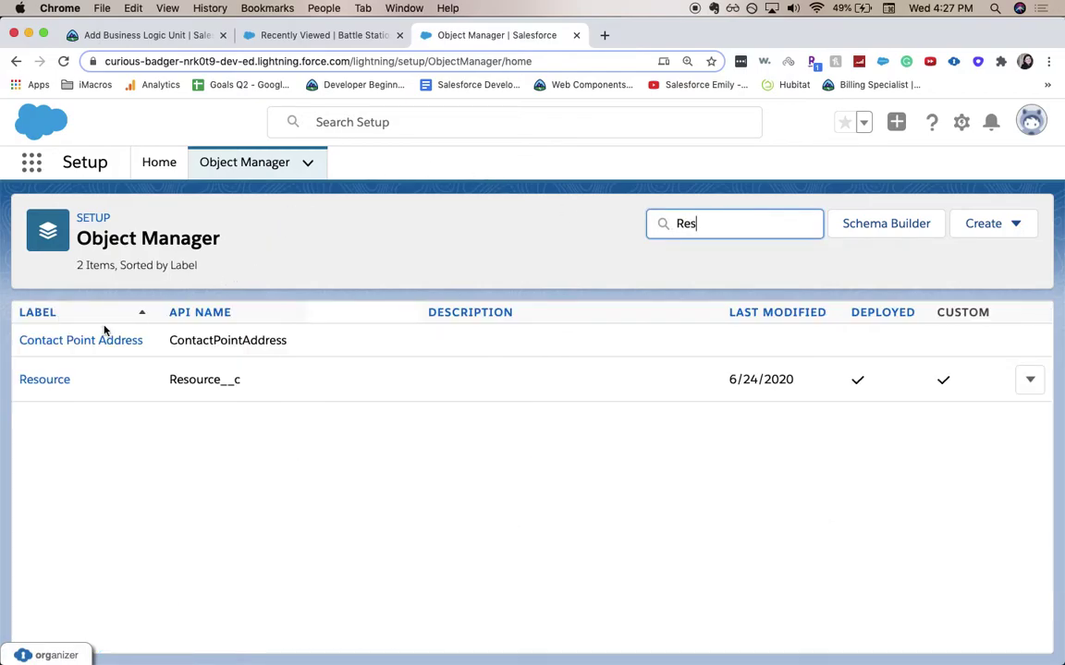
pyautogui.click(53, 380)
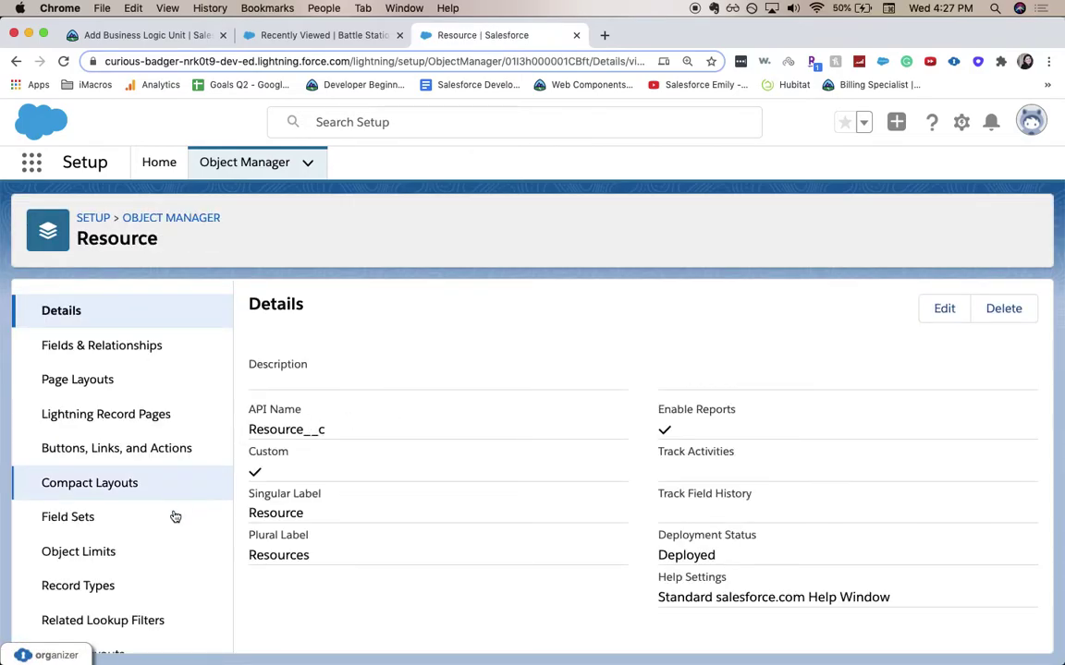
pyautogui.scroll(-2, 129, 559)
pyautogui.scroll(-3, 129, 561)
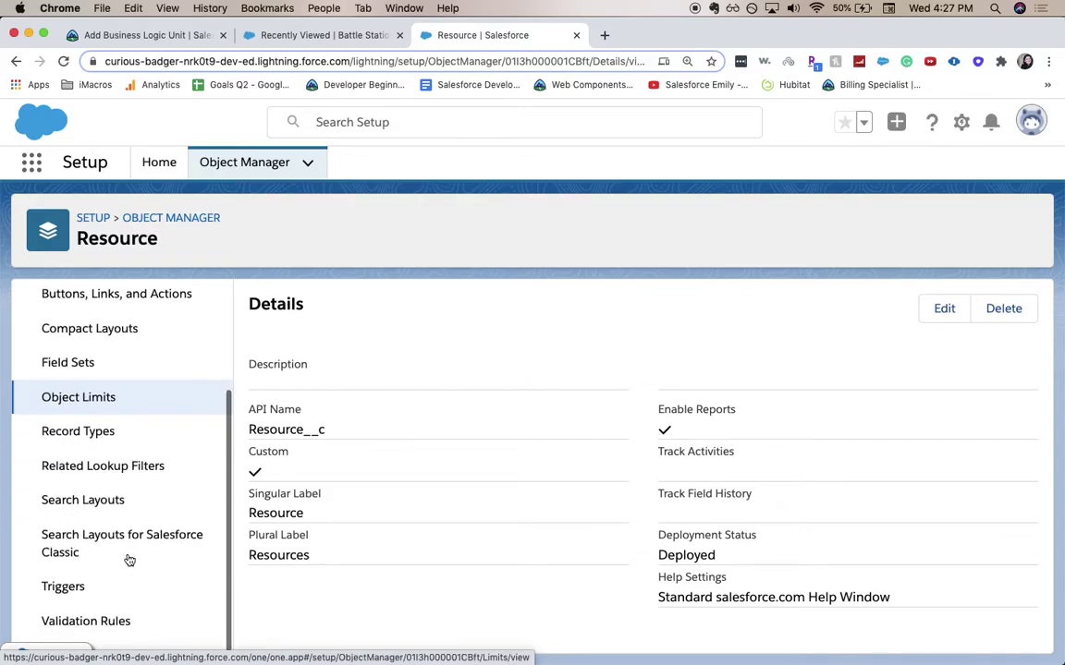
pyautogui.click(154, 620)
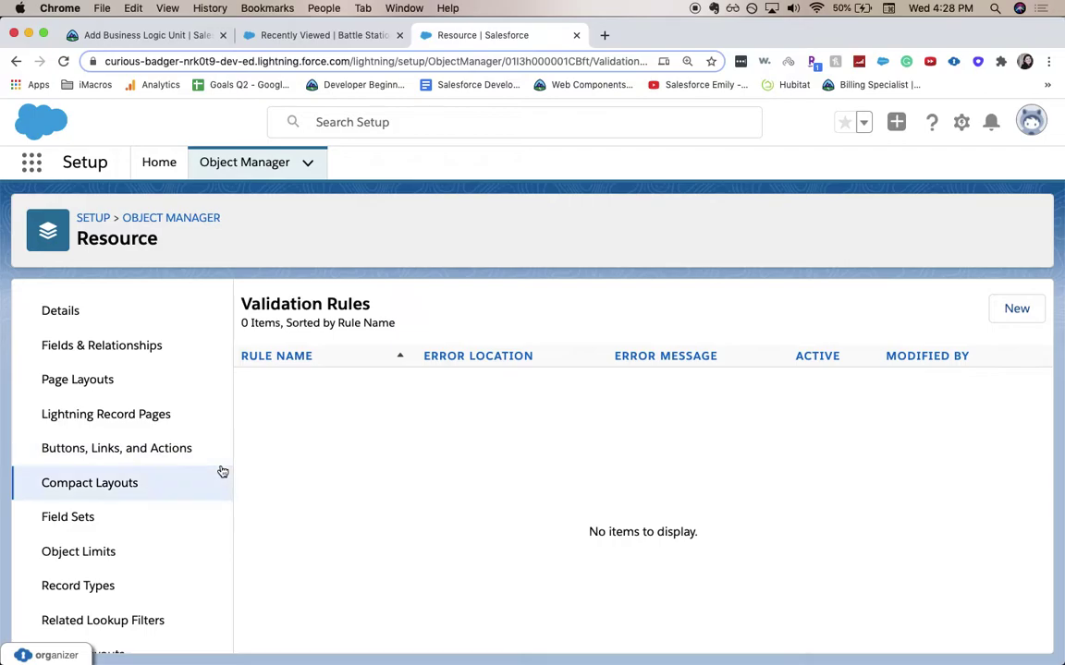
pyautogui.scroll(-5, 130, 409)
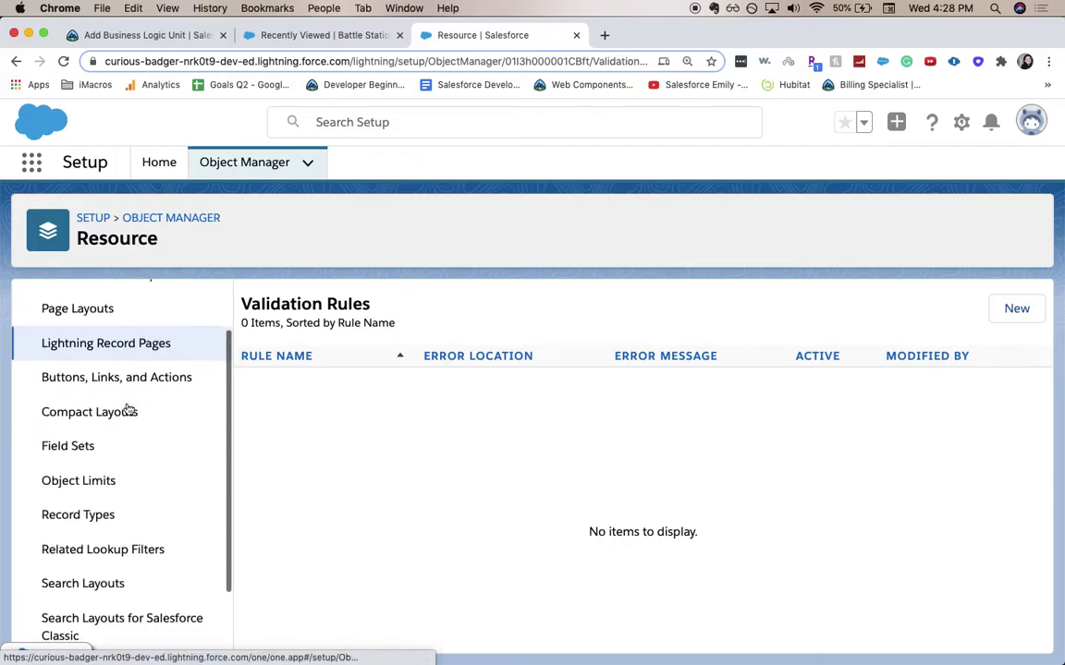
# Create a new Resource validation rule named Inspectors_Must_Work_Overtime with a blank description
pyautogui.click(1017, 309)
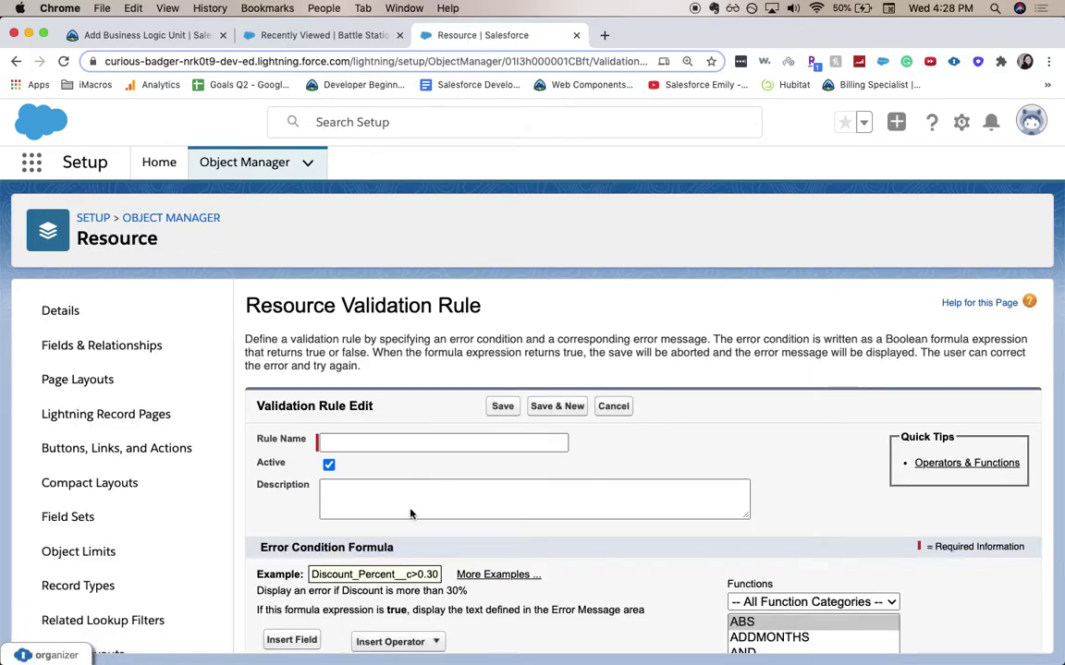
pyautogui.click(415, 441)
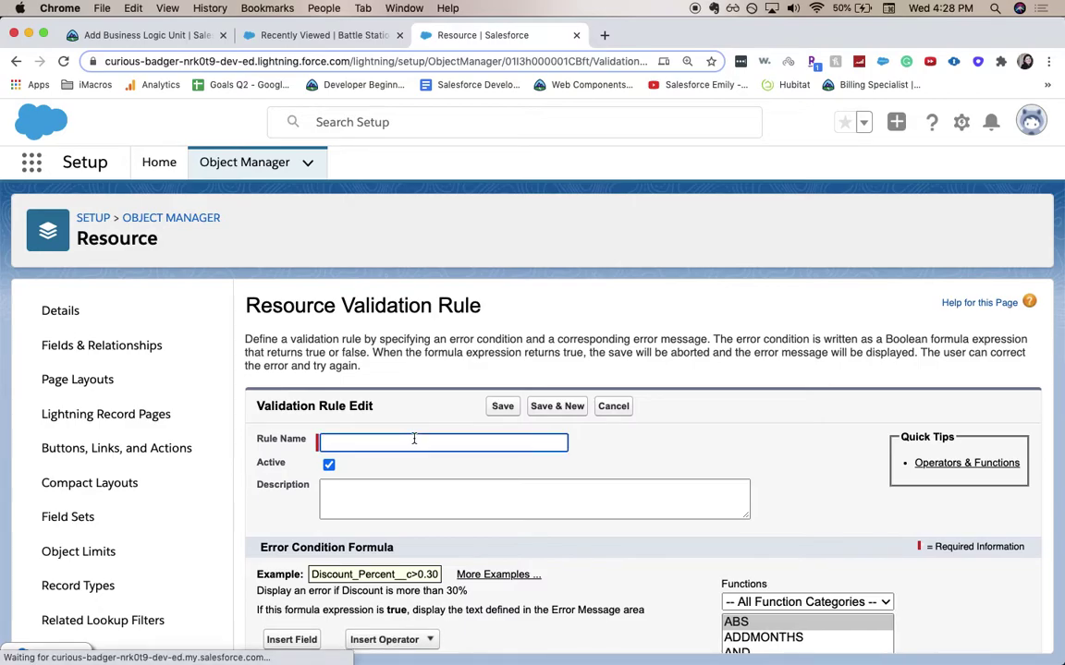
pyautogui.write('Inspector')
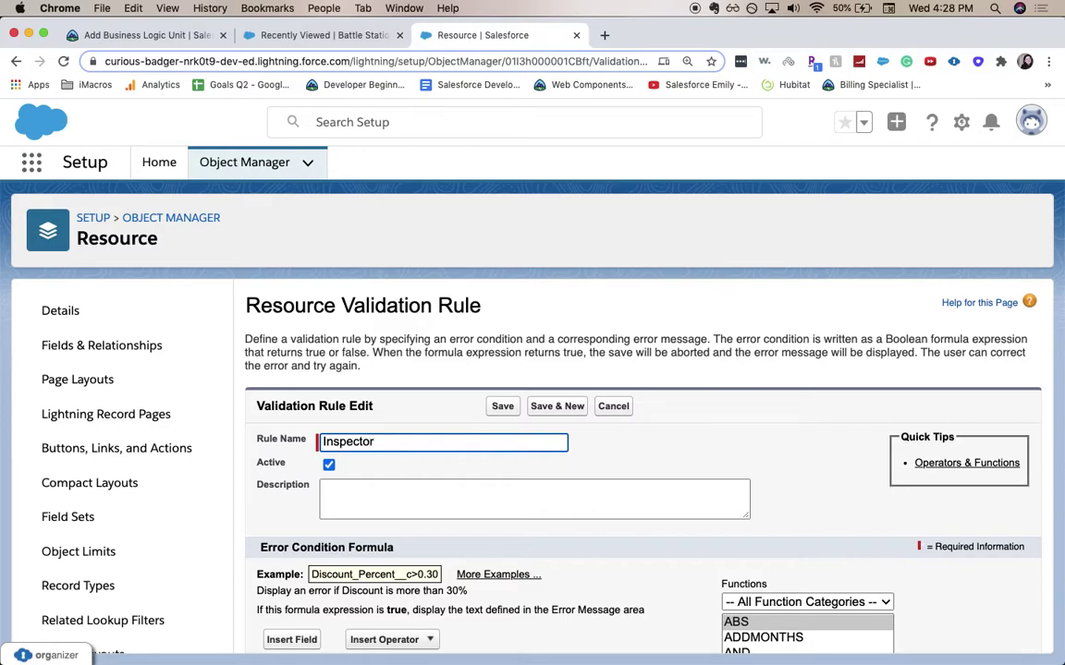
pyautogui.write('s_Must_Work_Overtime')
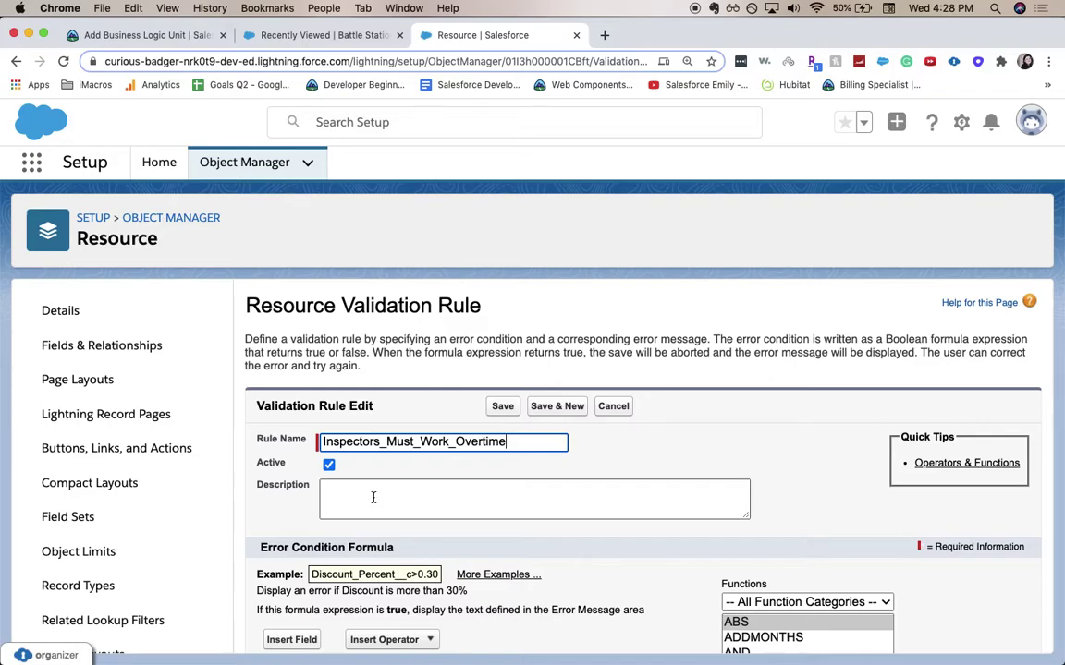
pyautogui.click(410, 487)
pyautogui.scroll(-2, 411, 487)
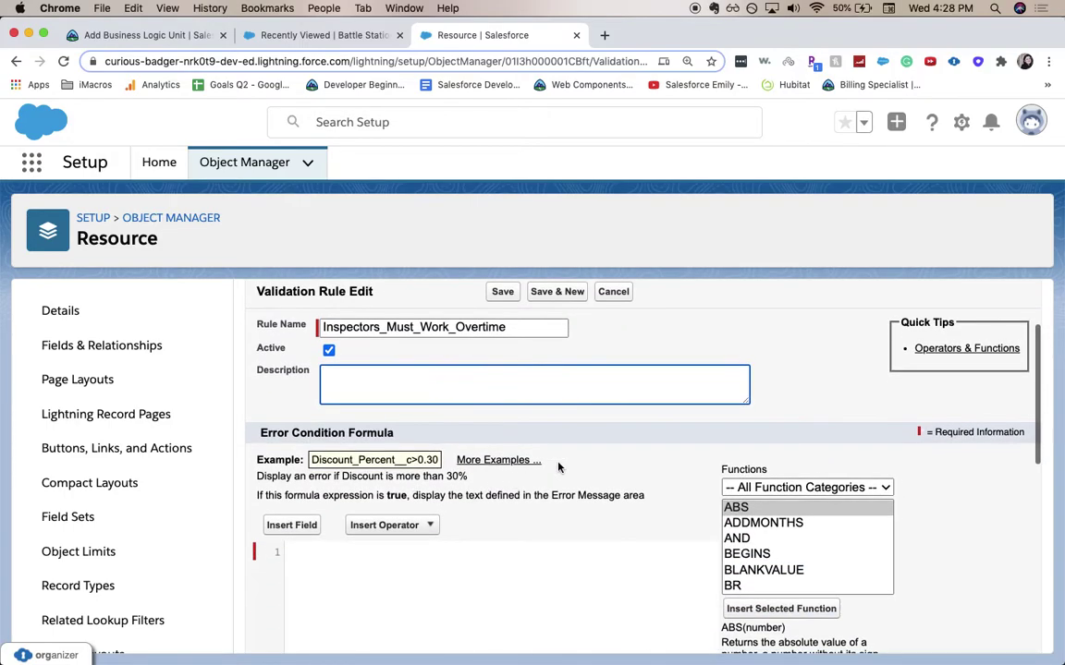
pyautogui.scroll(-2, 555, 462)
pyautogui.click(536, 511)
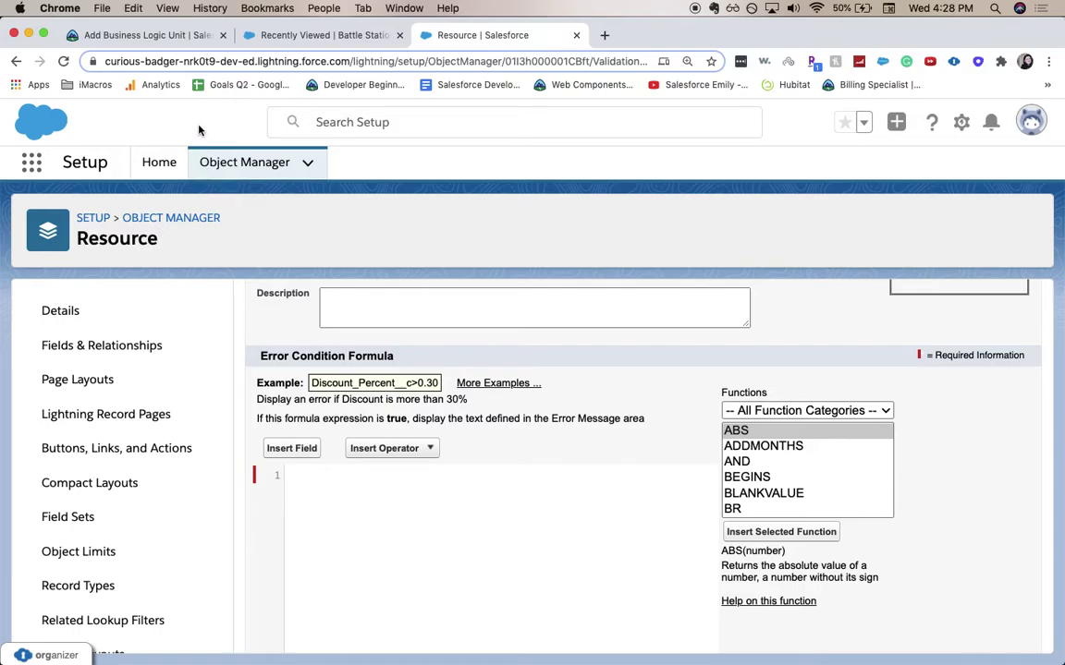
# Copy the AND(Name = "Exhaust Port Inspector", Utilization__c < 1.5) formula from Trailhead into Error Condition Formula
pyautogui.press('super+1')
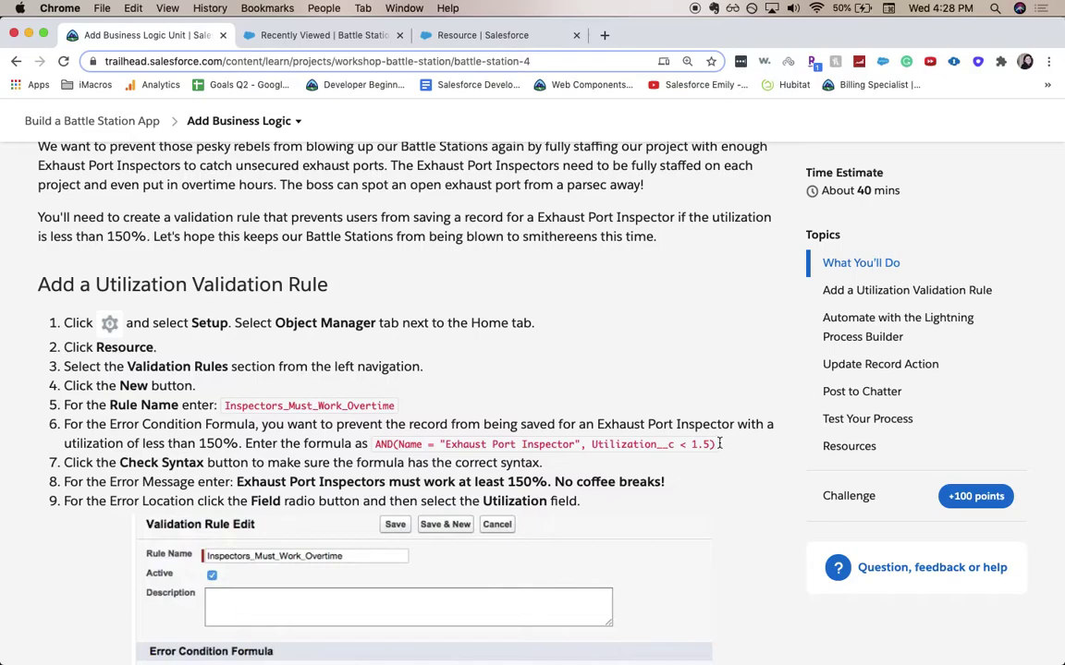
pyautogui.moveTo(716, 450); pyautogui.dragTo(376, 444)
pyautogui.press('super+c')
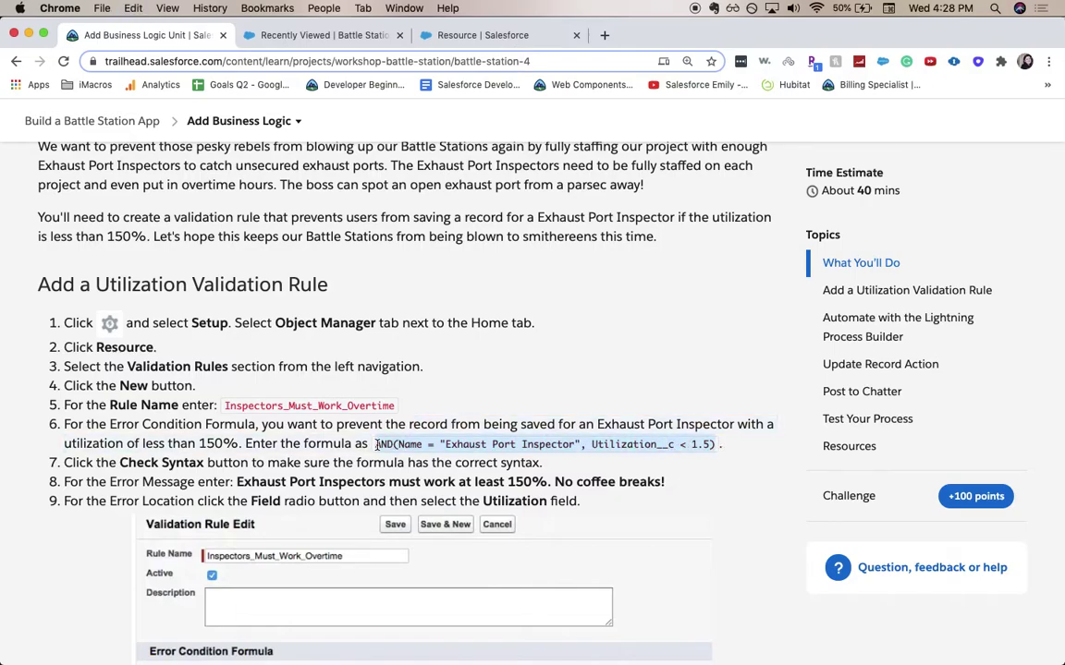
pyautogui.press('super+3')
pyautogui.press('super+v')
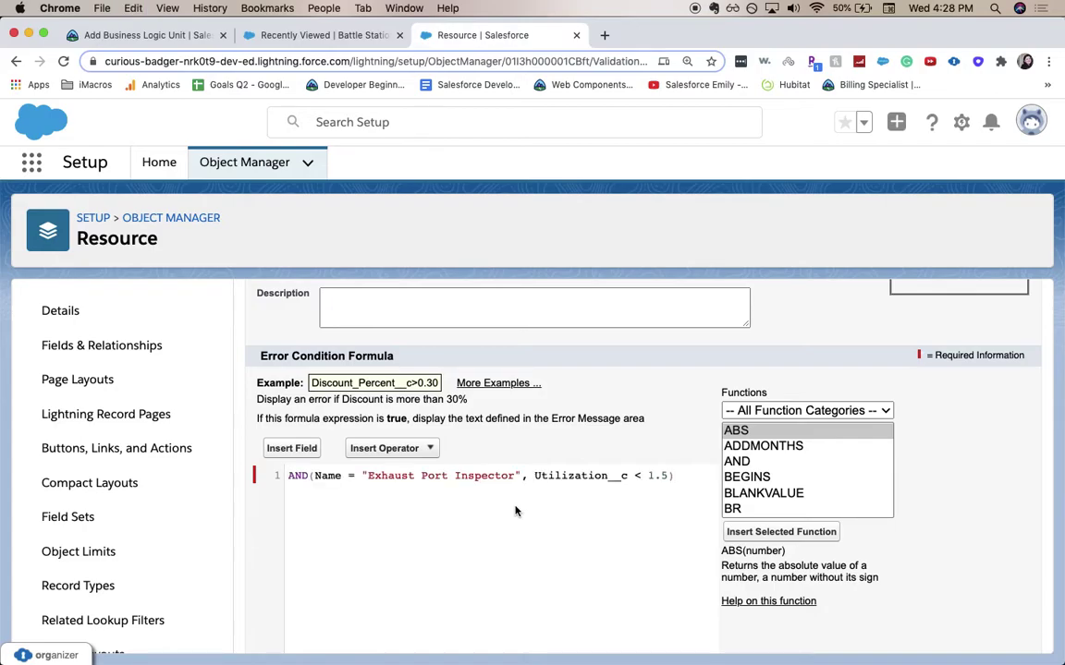
# Check the formula's syntax, confirming it has no errors
pyautogui.scroll(-3, 508, 515)
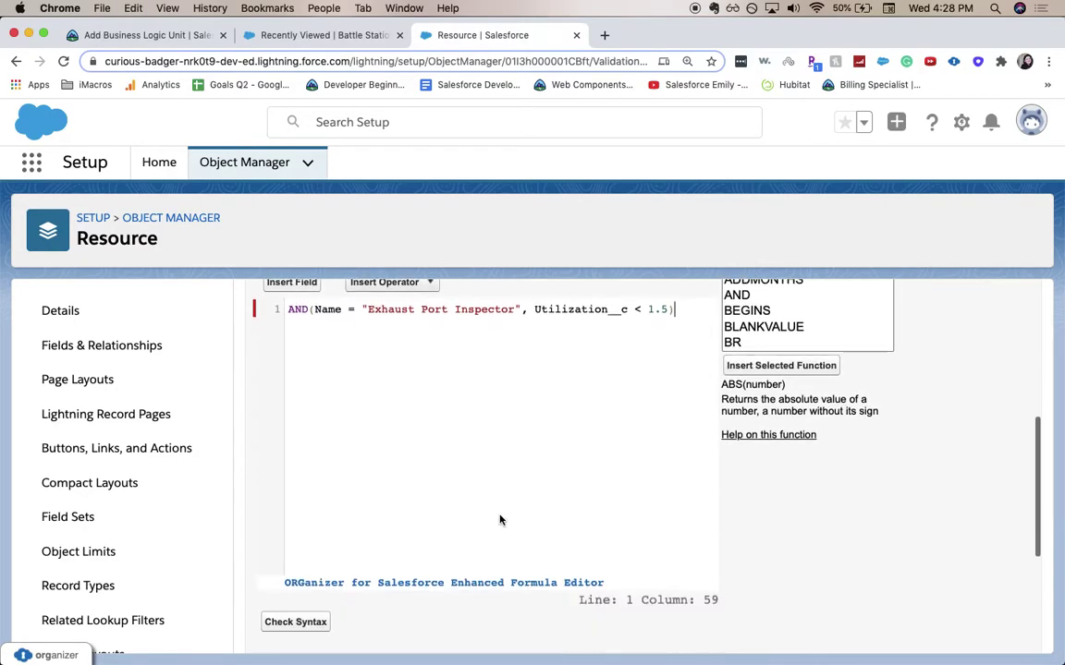
pyautogui.click(311, 622)
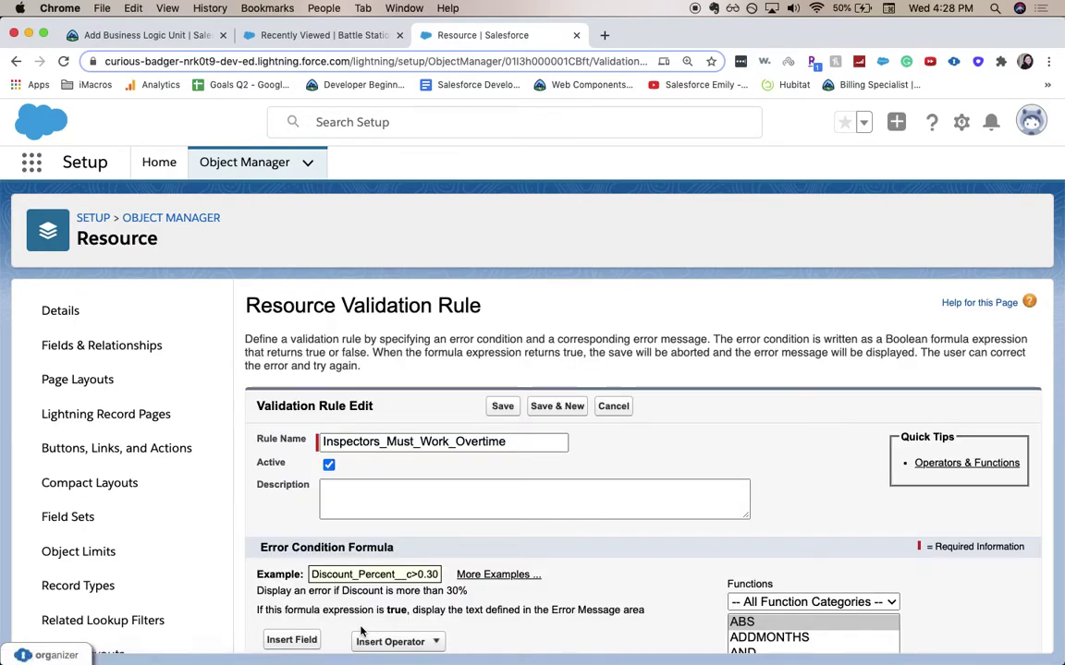
pyautogui.scroll(-10, 360, 555)
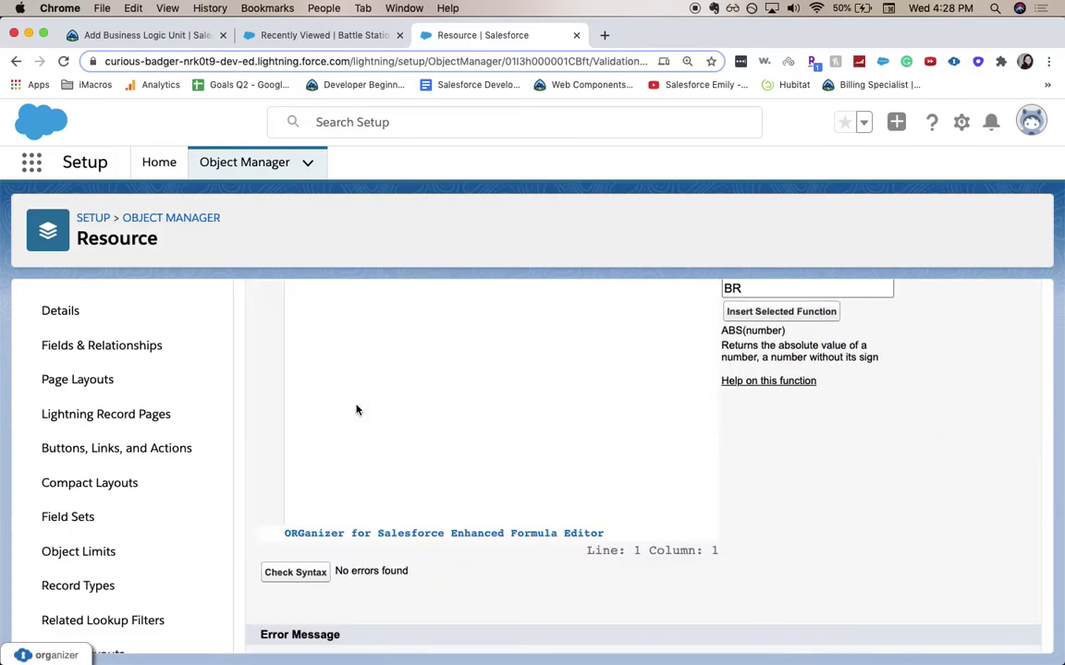
pyautogui.scroll(-2, 408, 487)
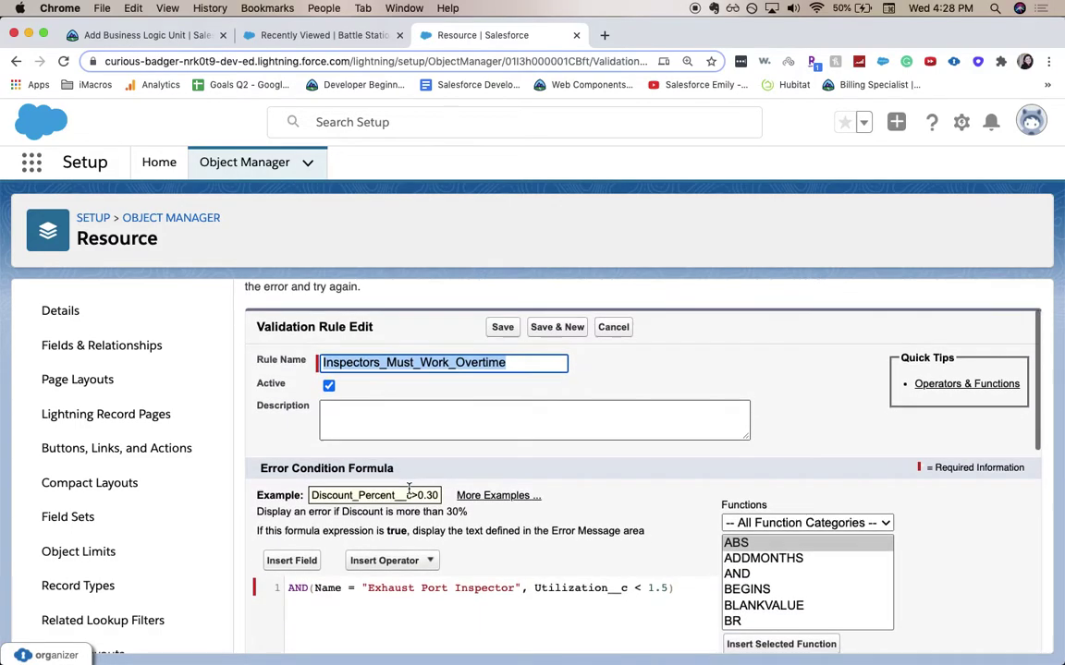
pyautogui.scroll(-7, 408, 487)
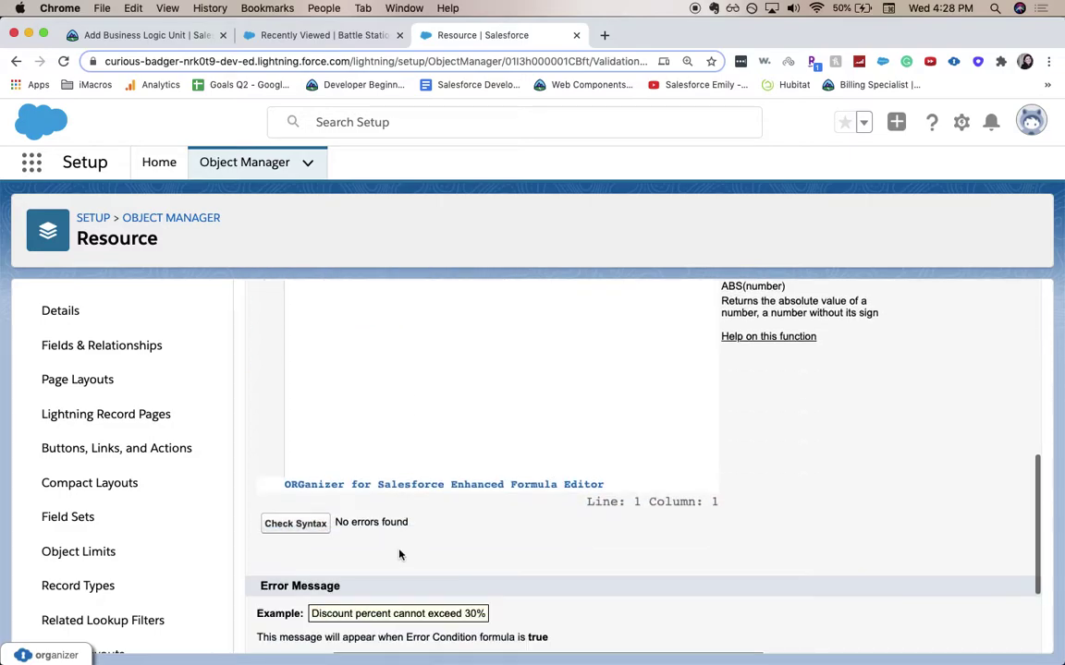
pyautogui.scroll(-3, 399, 554)
pyautogui.click(399, 558)
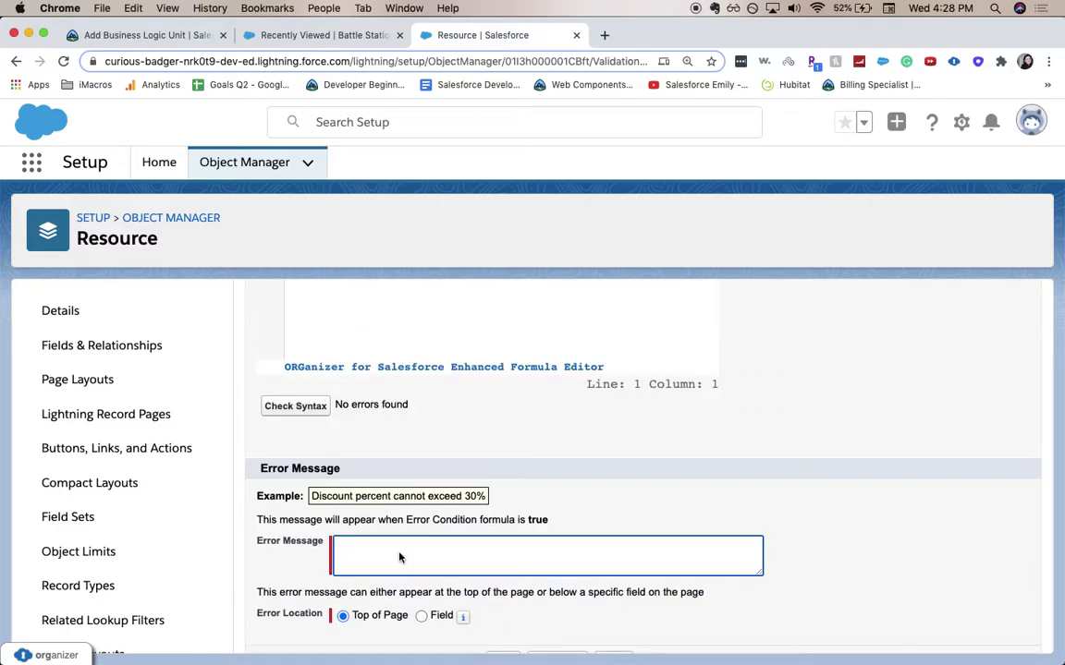
# Enter the error message saying Exhaust Port Inspectors must work at least 150% overtime, no coffee breaks
pyautogui.write('Exhaust Port Inspectors must work at l')
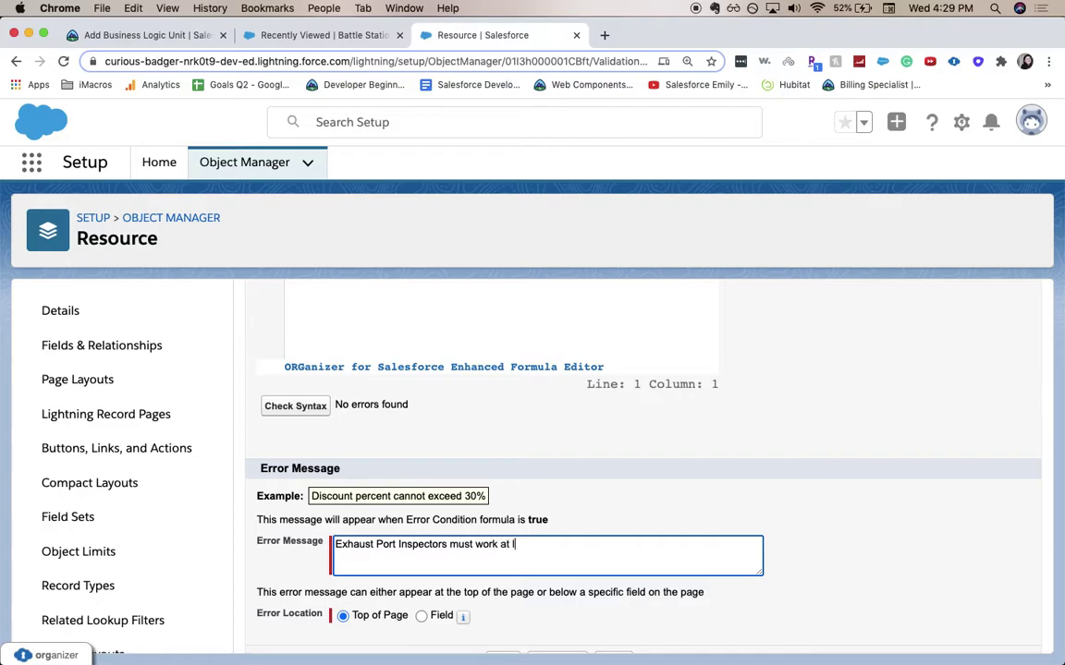
pyautogui.write('east 150% ov')
pyautogui.write(' No cof')
pyautogui.write('fee')
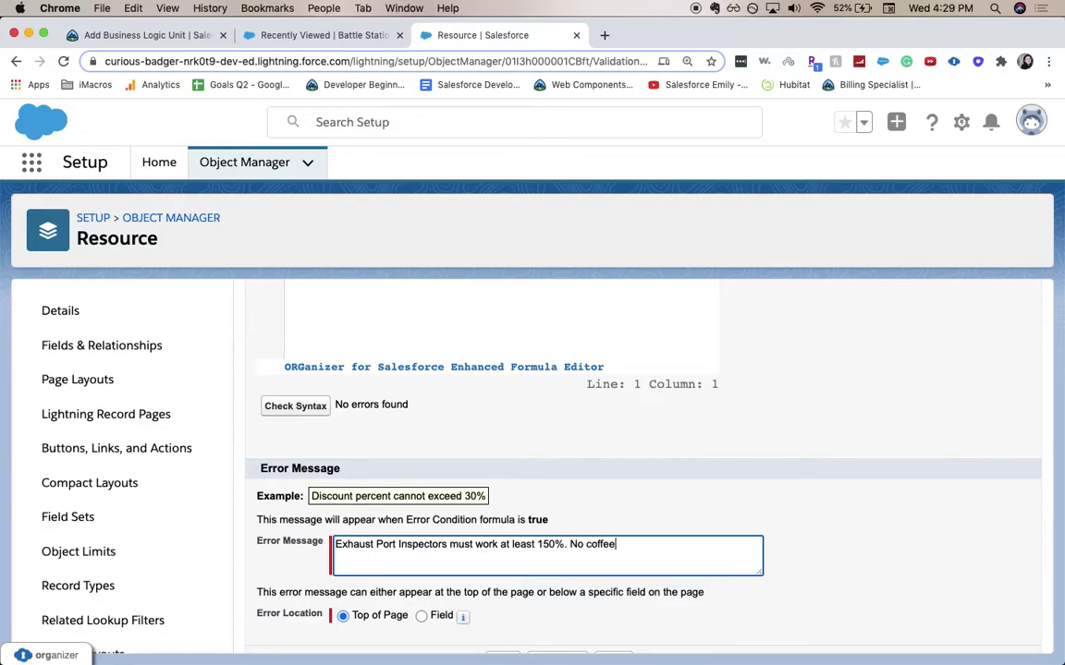
pyautogui.write(' breaks!')
# Set the error location to the Utilization field and save the rule
pyautogui.click(438, 616)
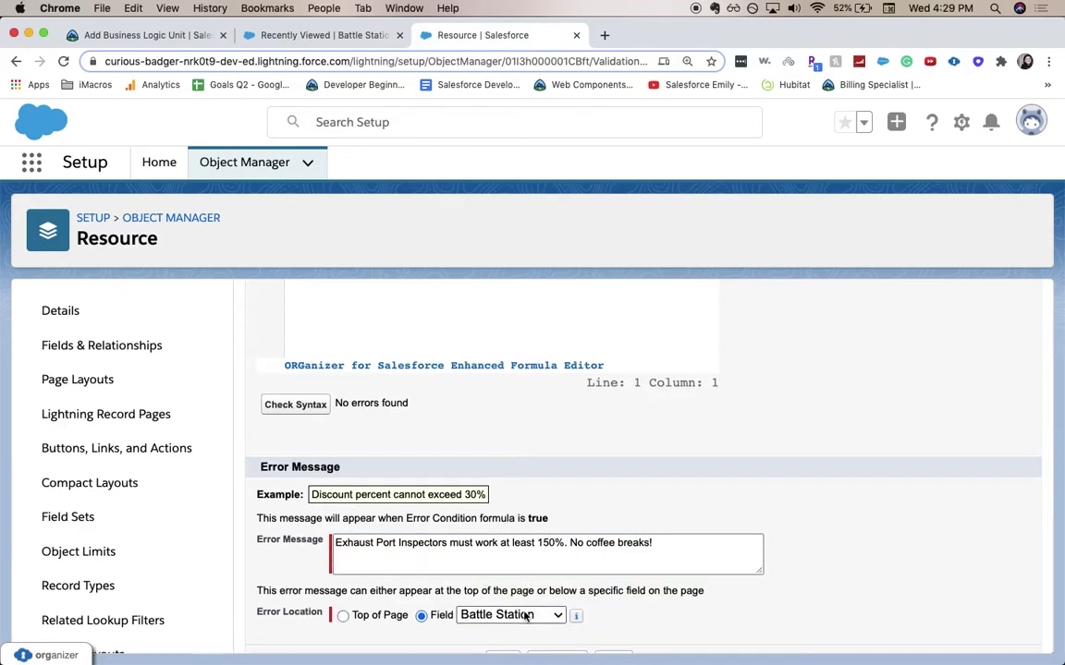
pyautogui.click(504, 615)
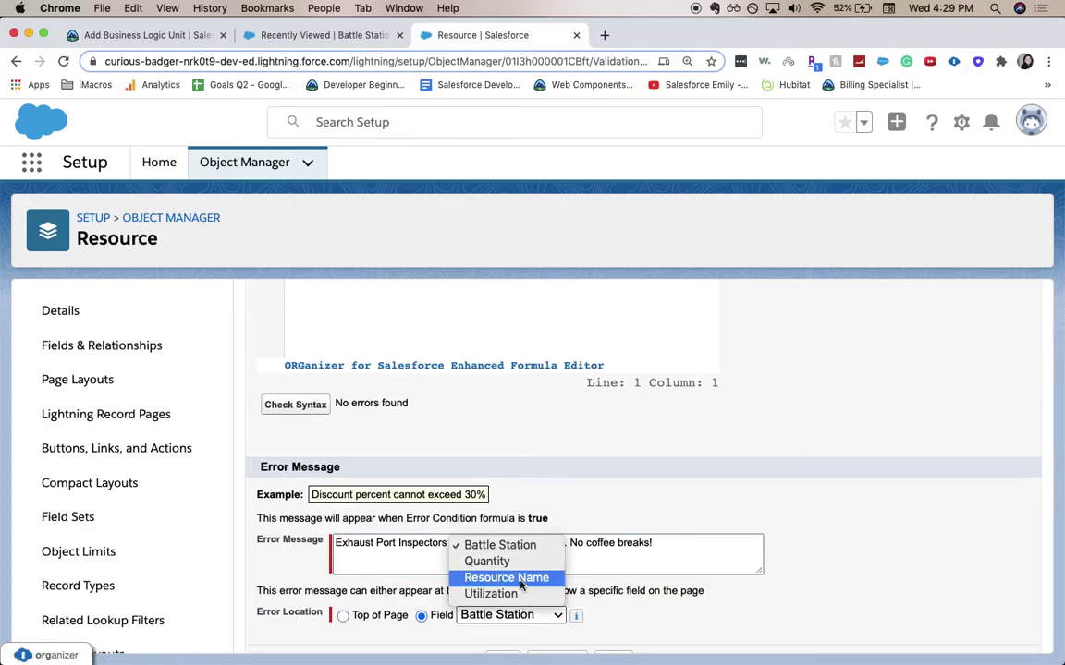
pyautogui.click(491, 593)
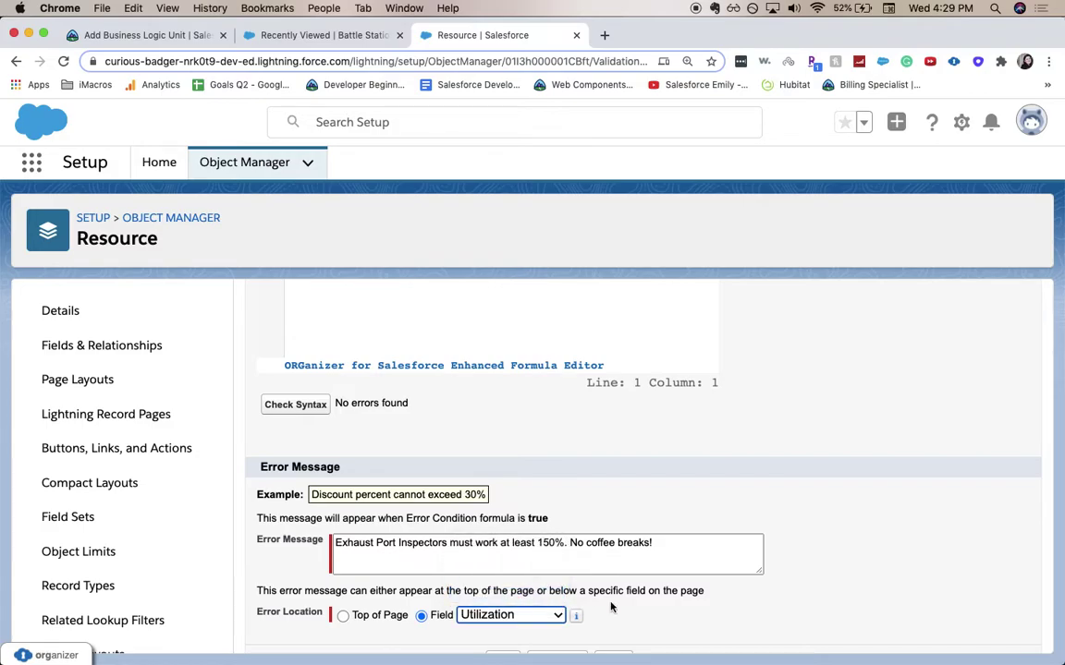
pyautogui.scroll(1, 687, 607)
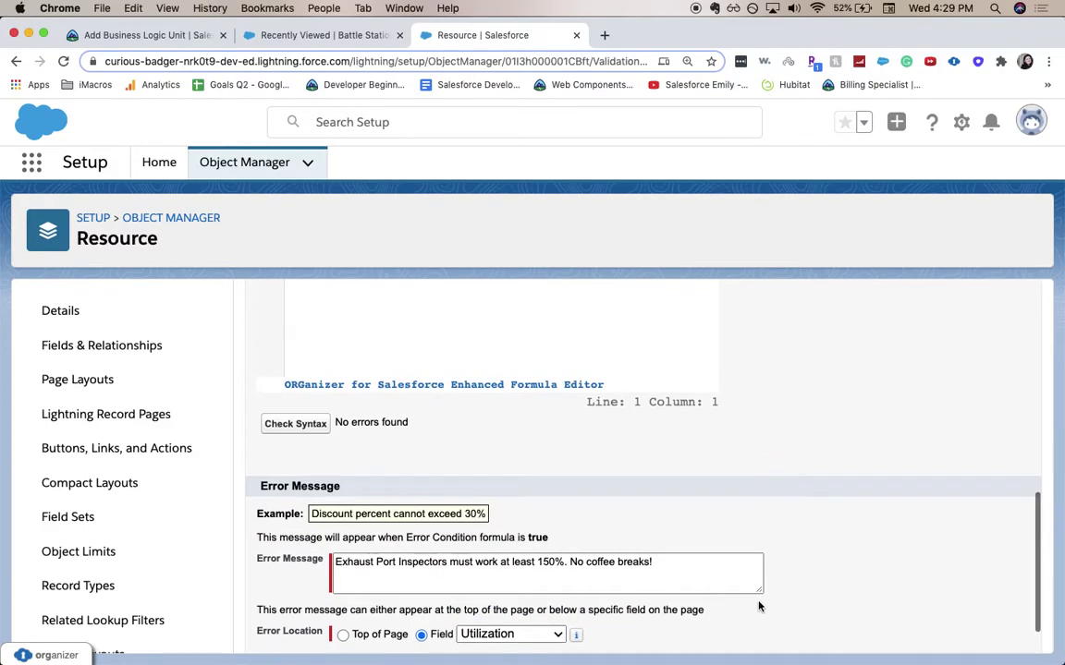
pyautogui.scroll(5, 587, 487)
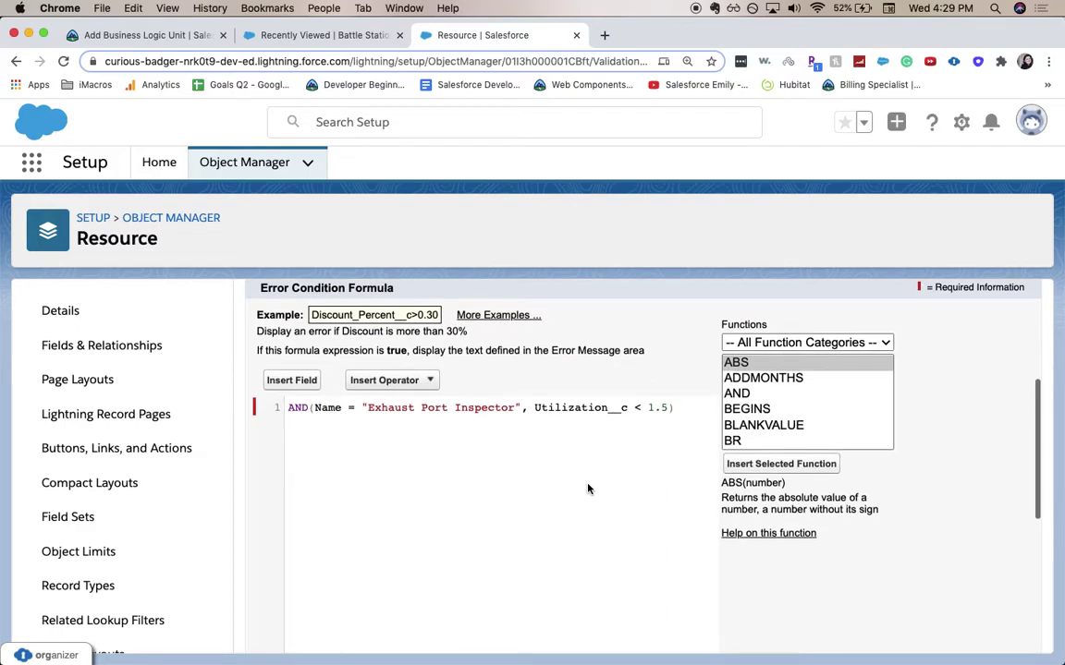
pyautogui.scroll(-5, 587, 489)
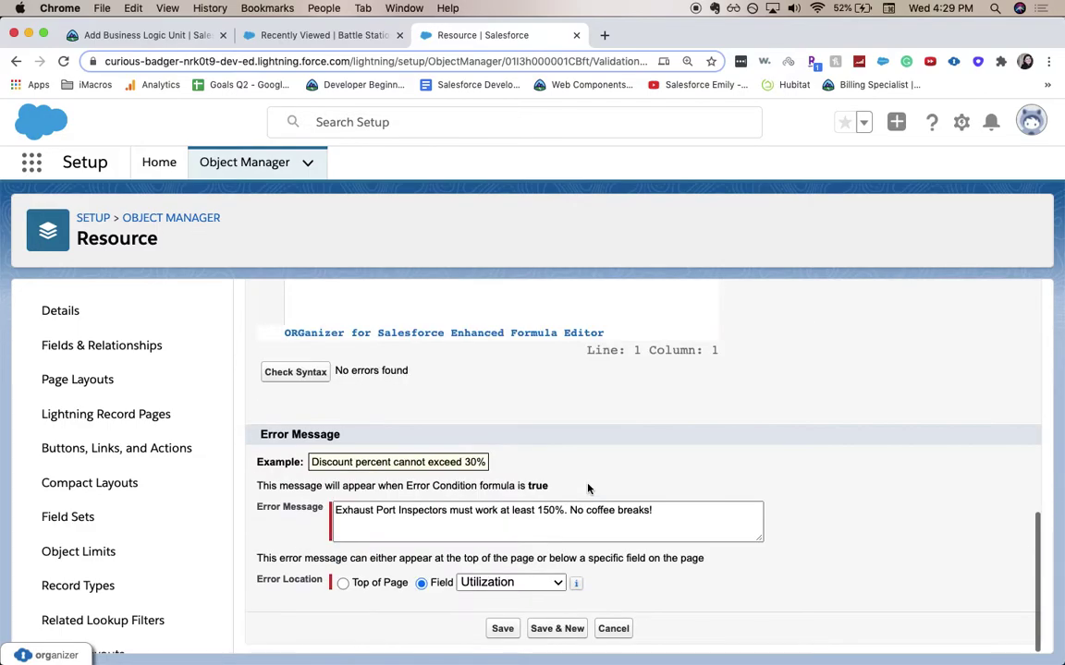
pyautogui.click(503, 630)
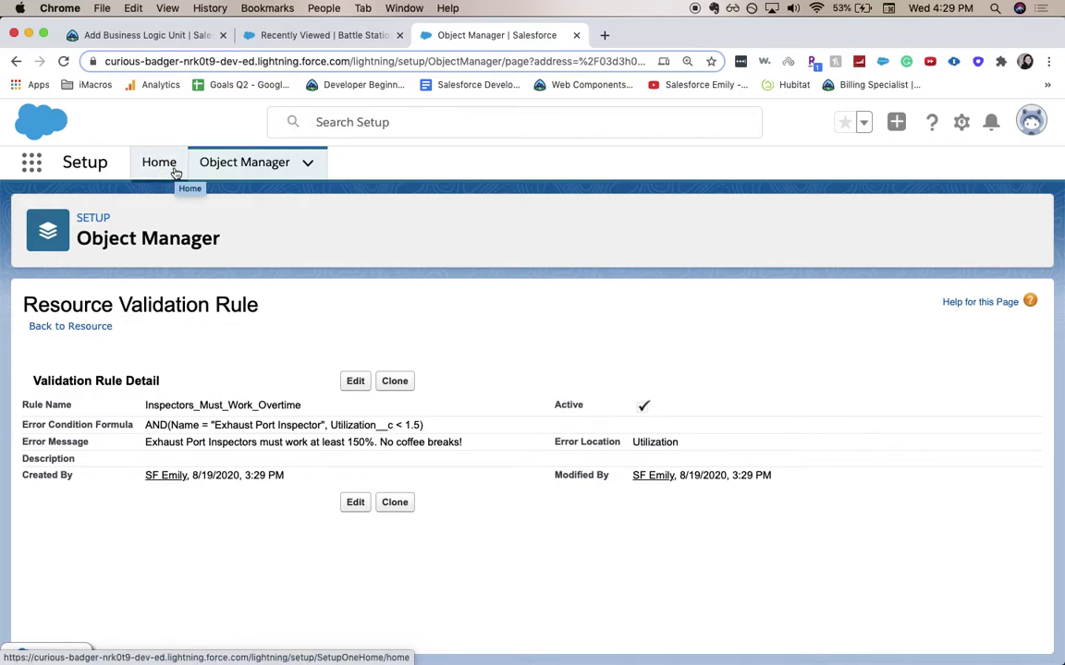
# Return to Setup Home from the saved rule's detail page
pyautogui.click(176, 173)
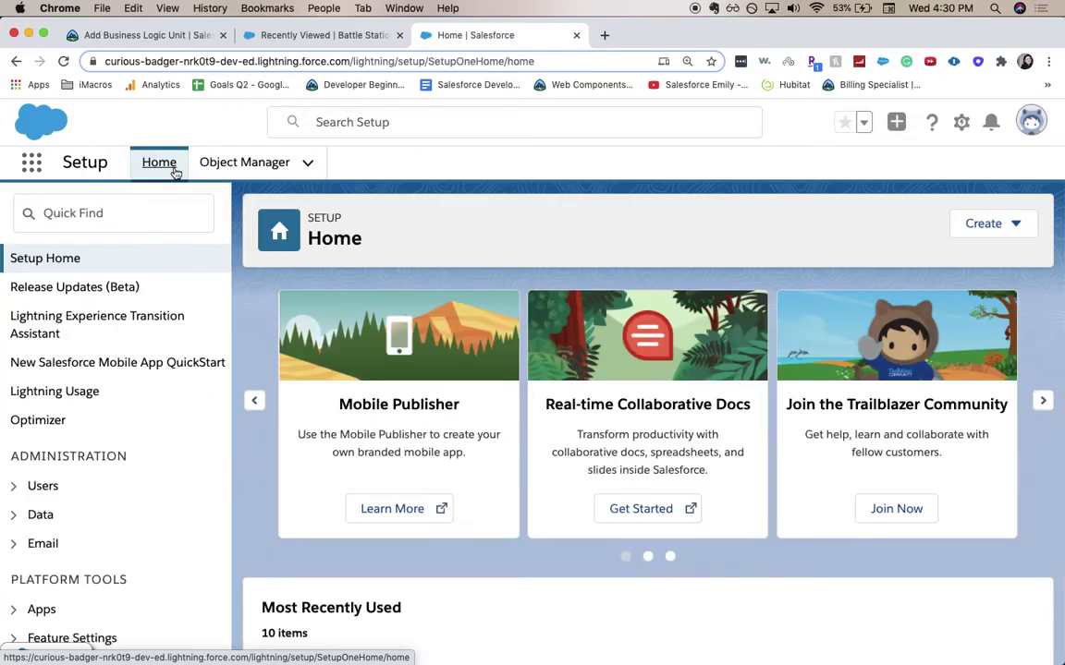
# Find Process Builder through Quick Find, open it, and start a new process
pyautogui.click(148, 224)
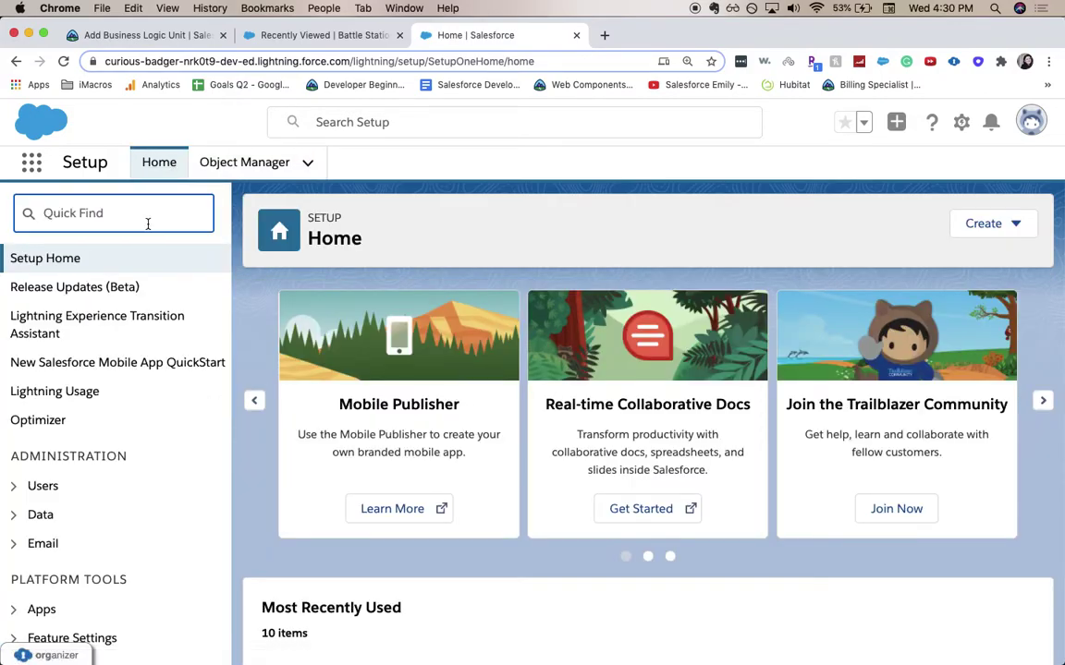
pyautogui.write('P')
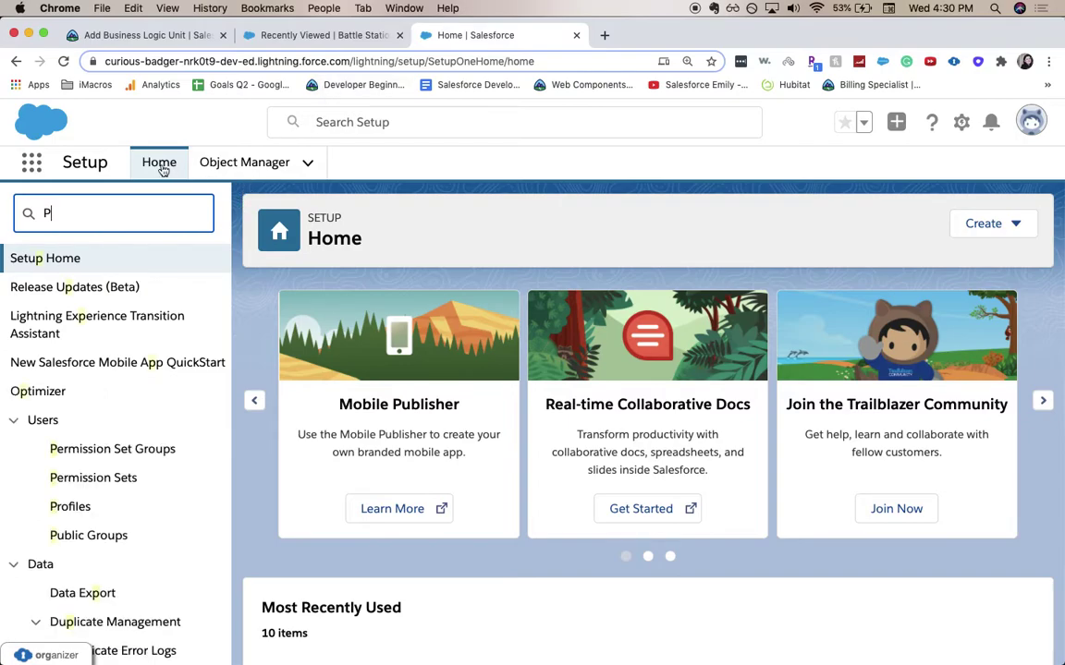
pyautogui.write('roce')
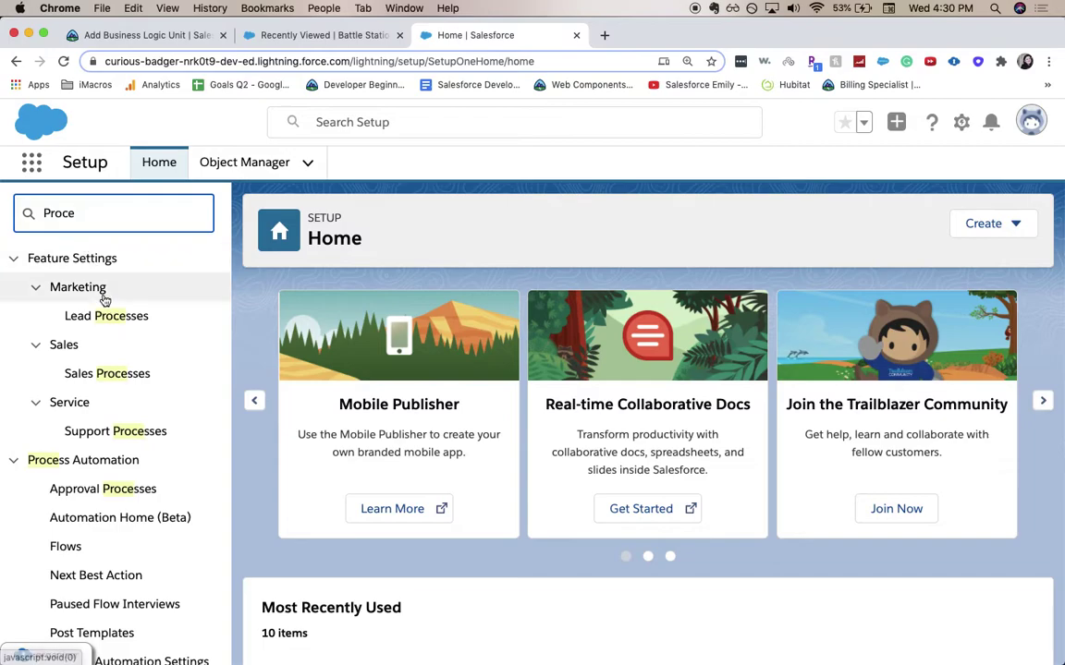
pyautogui.write('ss')
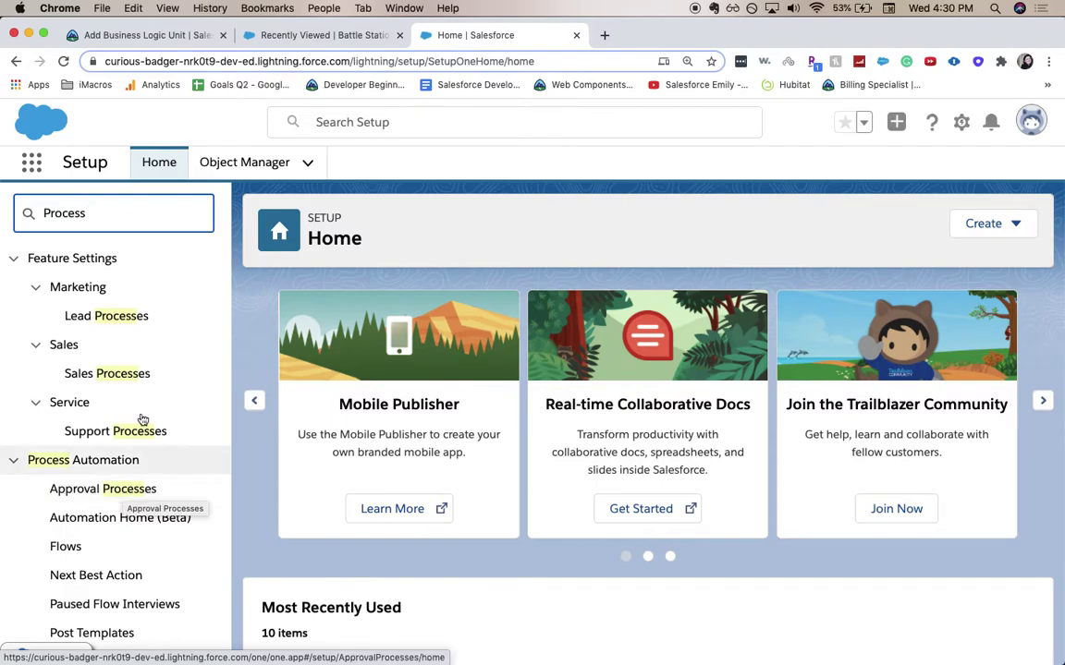
pyautogui.write(' v')
pyautogui.press('BackSpace')
pyautogui.write('bu')
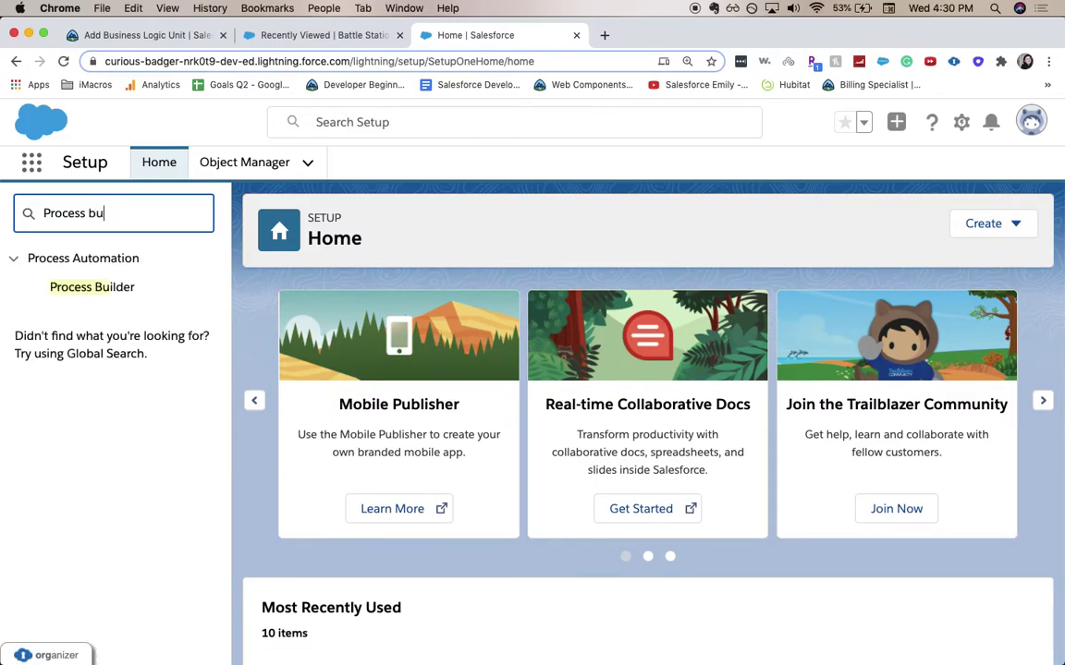
pyautogui.click(55, 285)
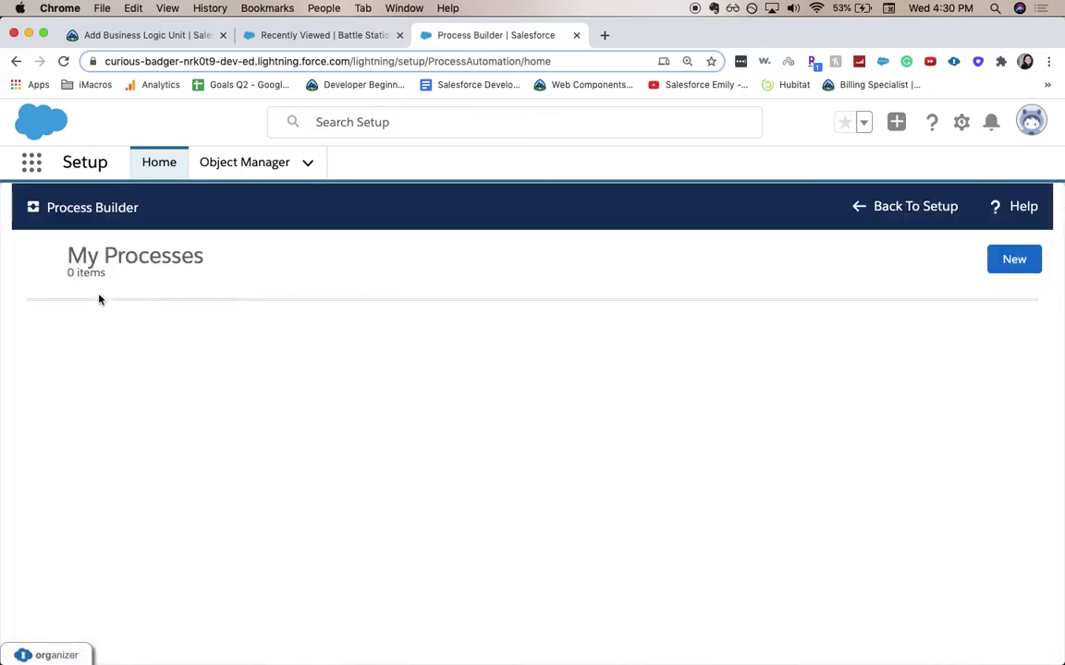
pyautogui.click(1022, 274)
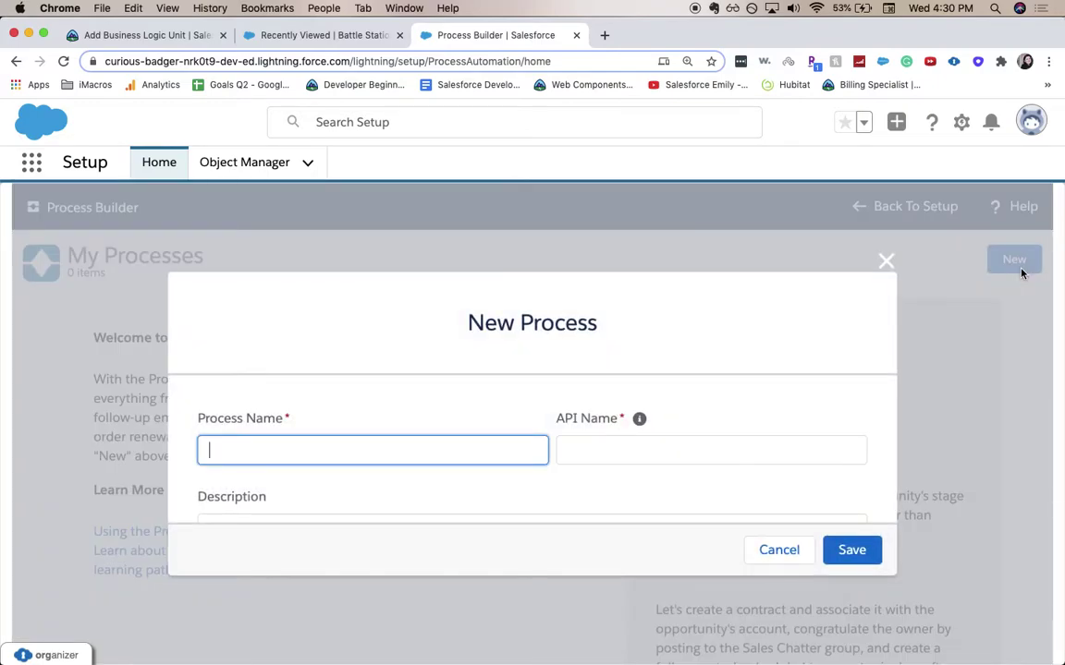
# Name the process 'Fully Operational Battle Station', start it when a record changes, and save
pyautogui.write('Fully Operational Battle')
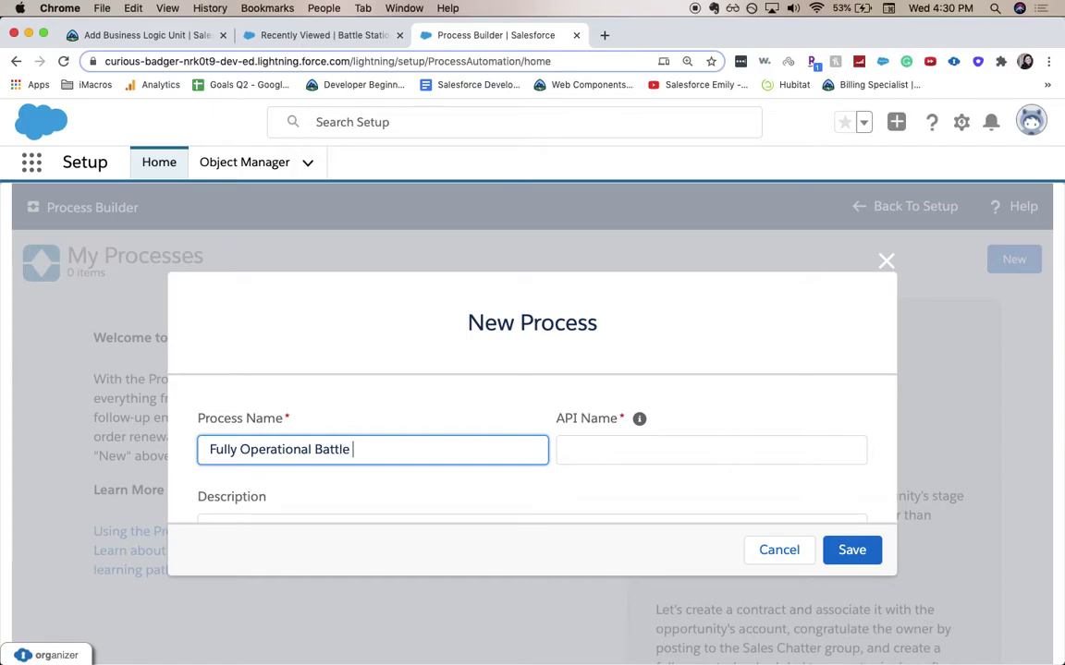
pyautogui.write(' Station')
pyautogui.press('Tab')
pyautogui.click(882, 460)
pyautogui.scroll(-2, 883, 460)
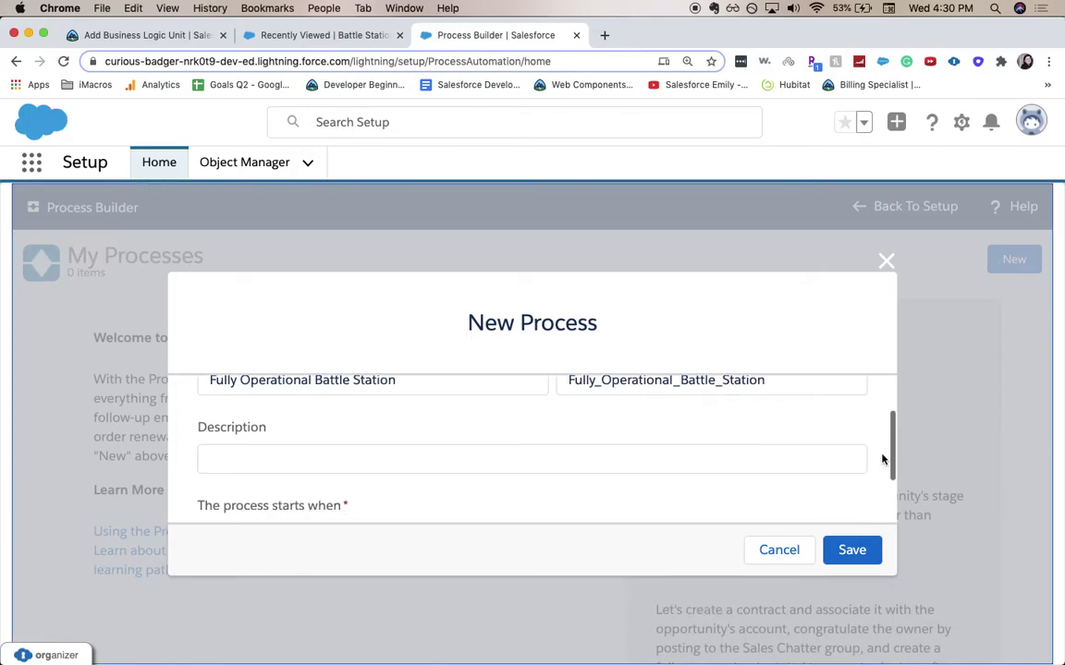
pyautogui.scroll(-2, 882, 459)
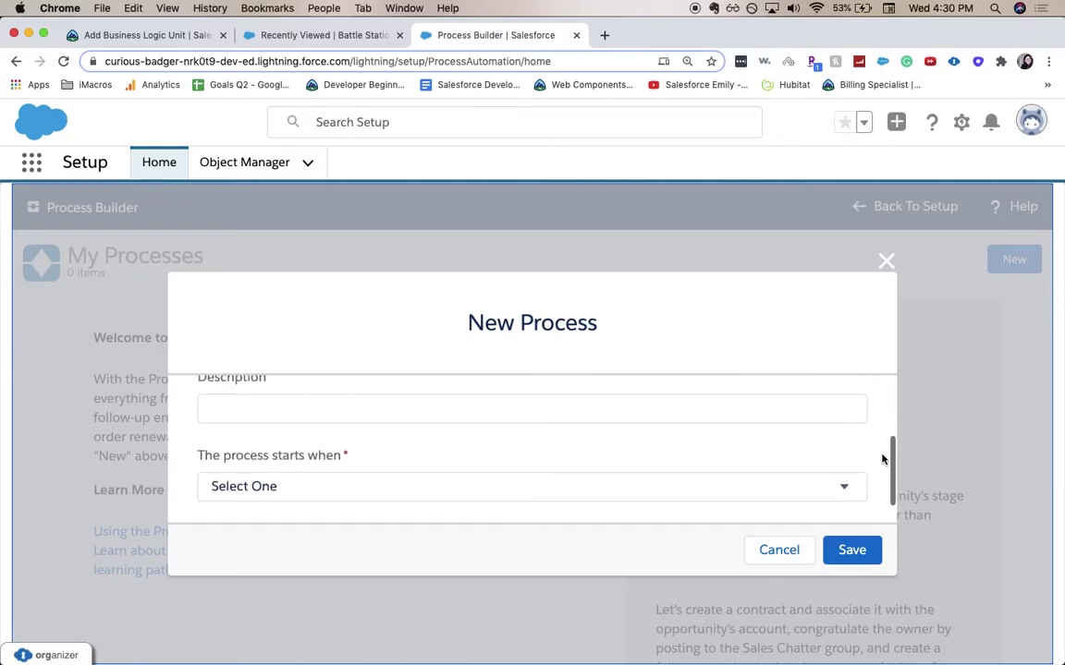
pyautogui.click(594, 466)
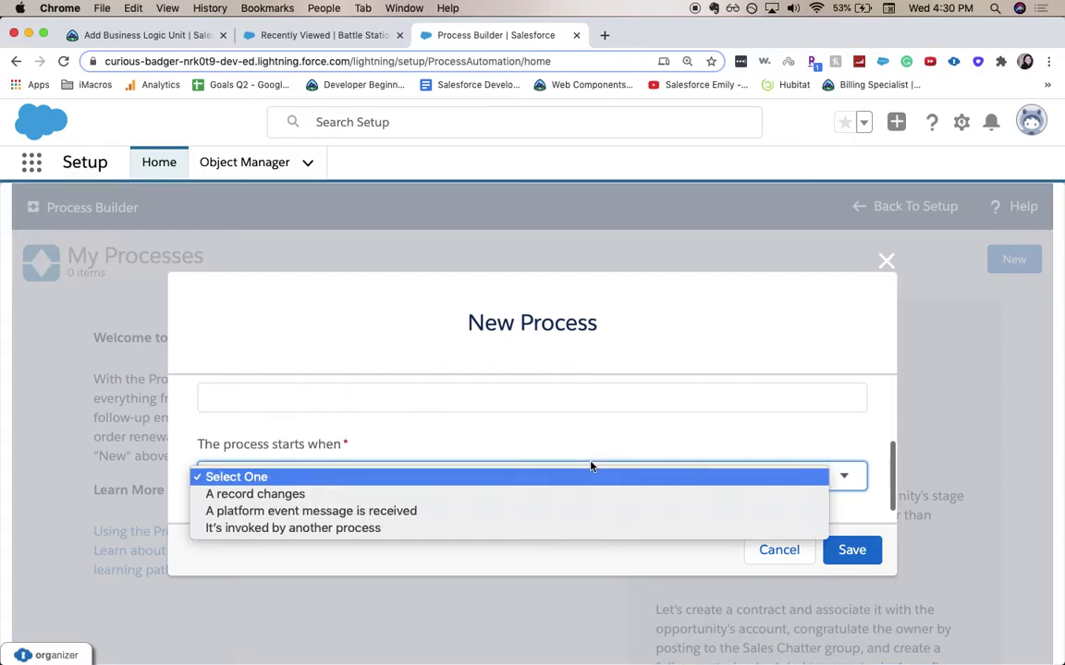
pyautogui.click(558, 502)
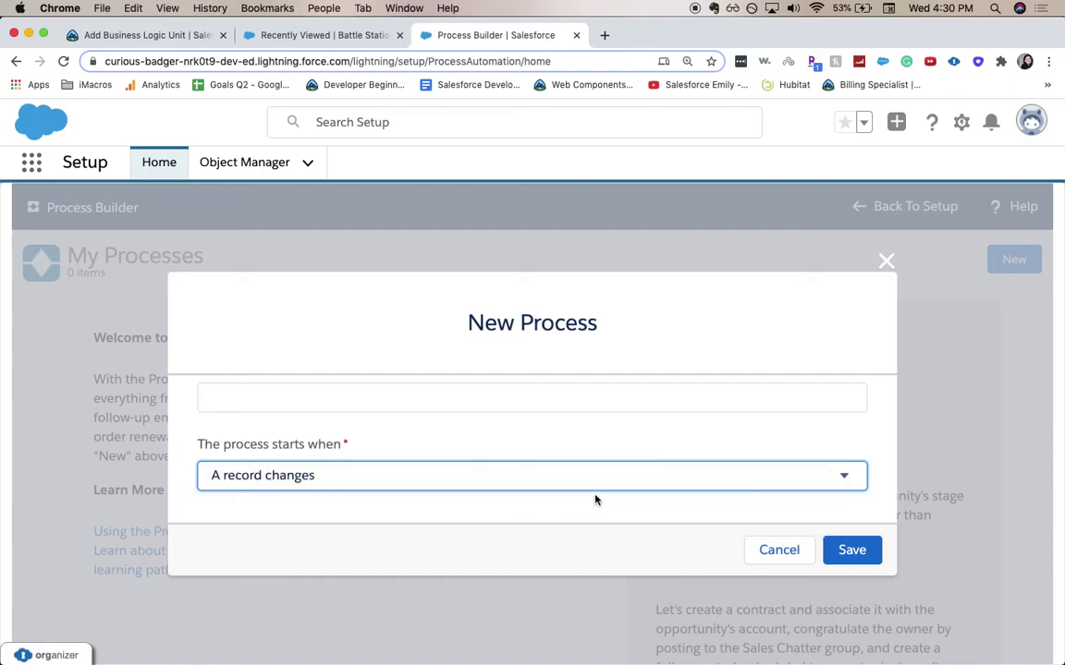
pyautogui.click(842, 554)
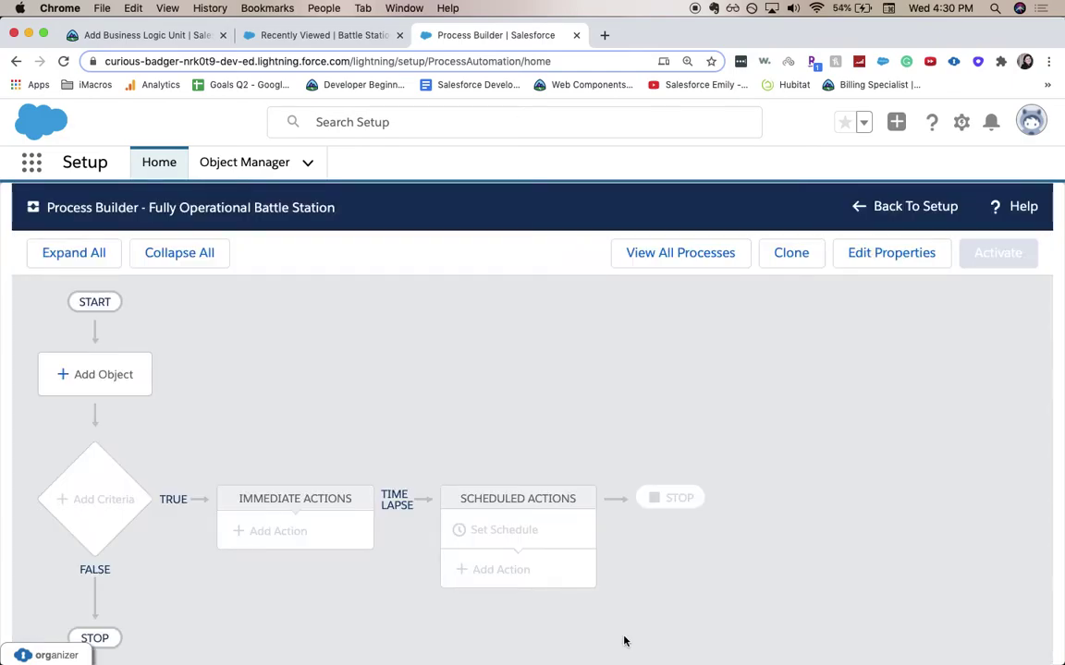
# Set the process object to Battle Station, triggering when a record is created or edited, and save
pyautogui.click(94, 370)
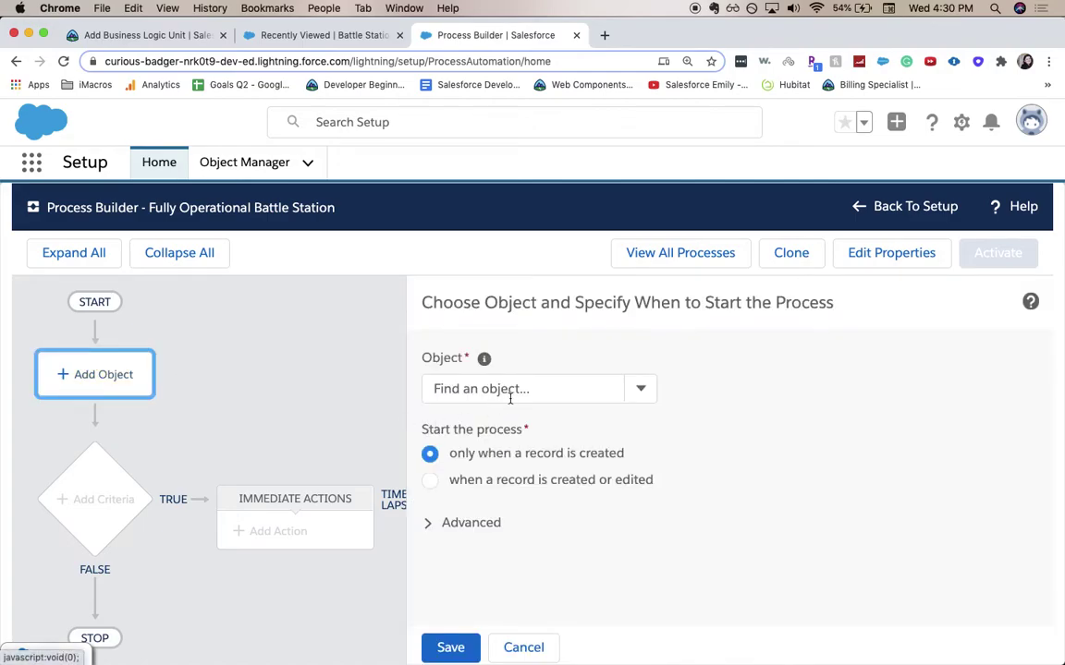
pyautogui.click(509, 395)
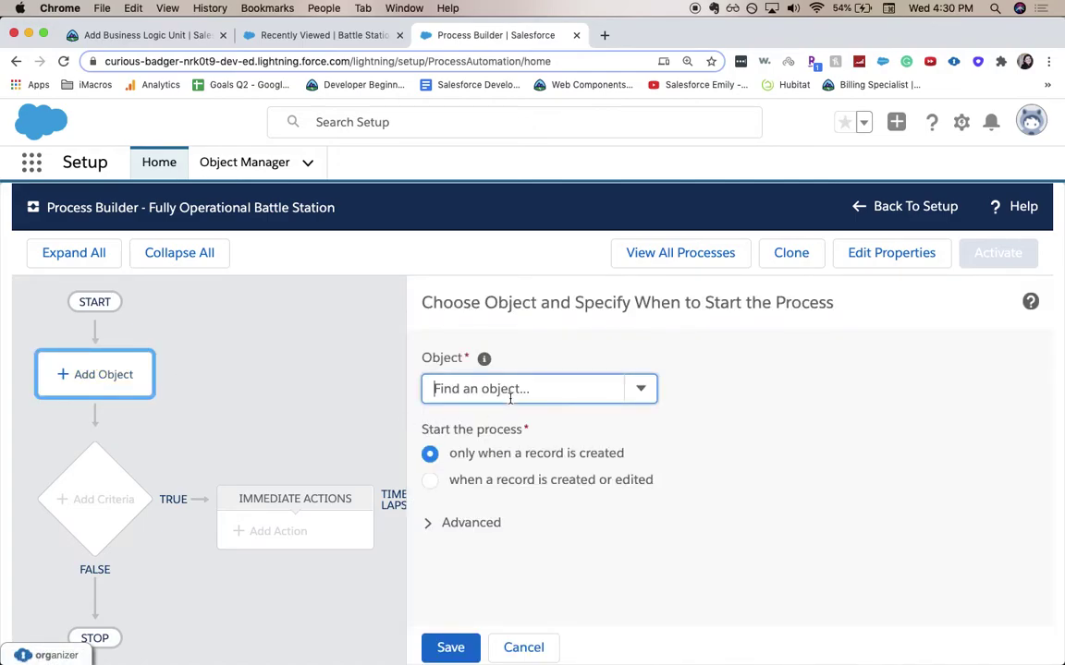
pyautogui.write('batt')
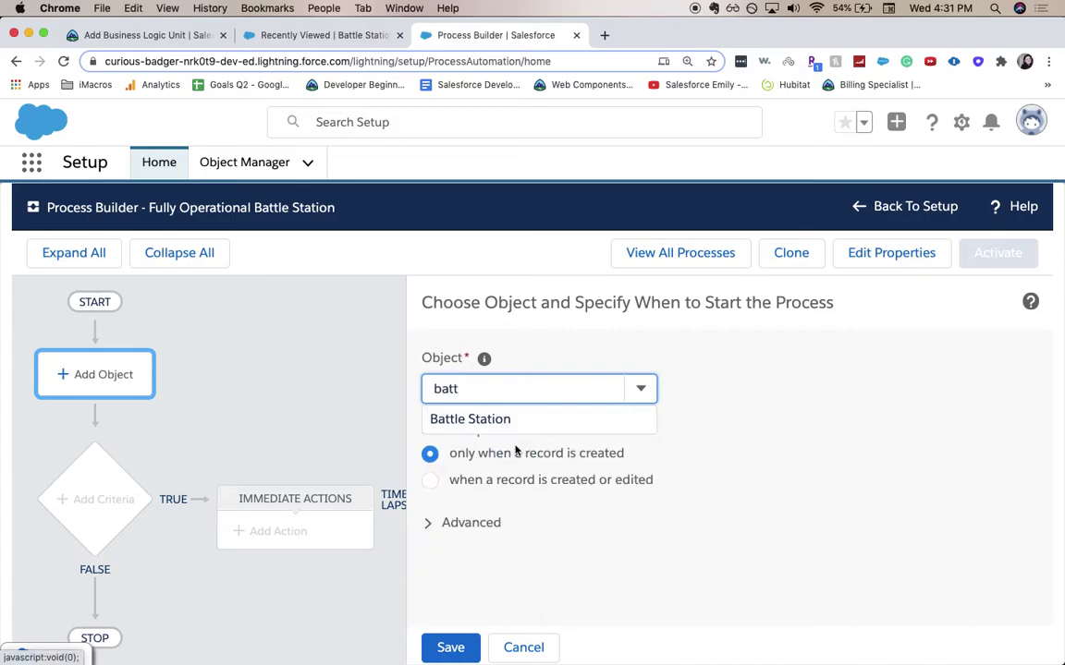
pyautogui.click(507, 420)
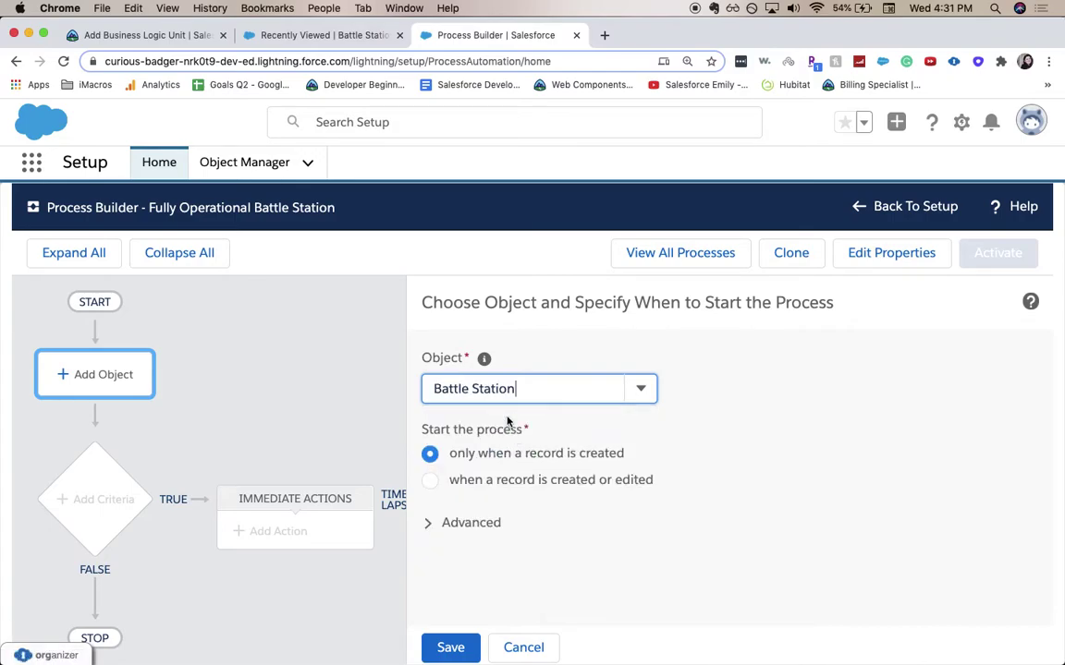
pyautogui.click(556, 481)
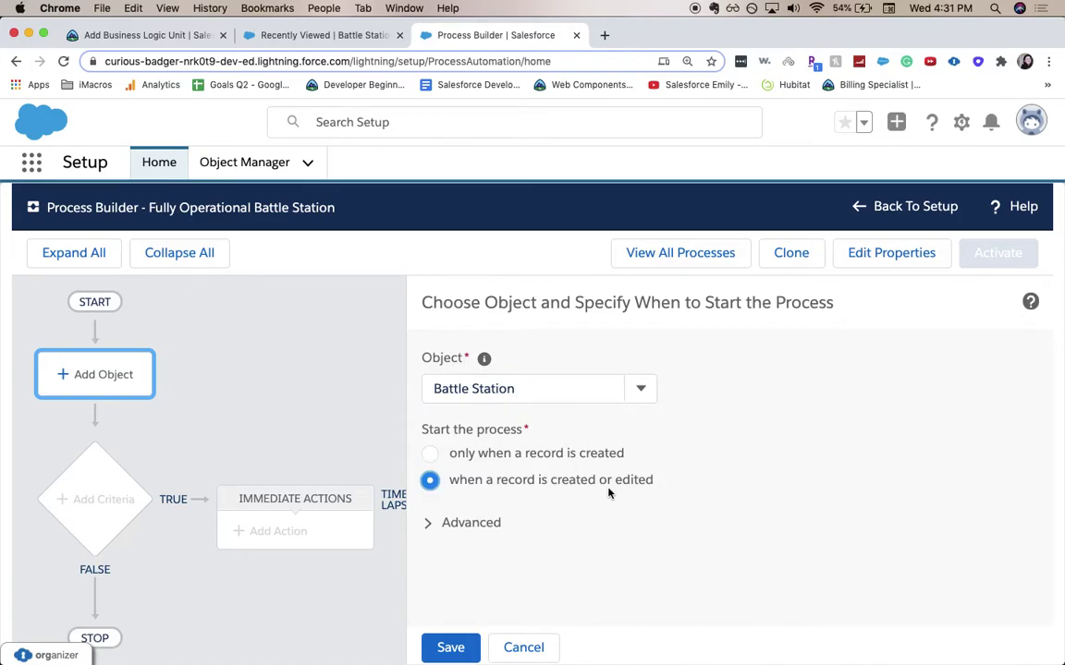
pyautogui.click(451, 644)
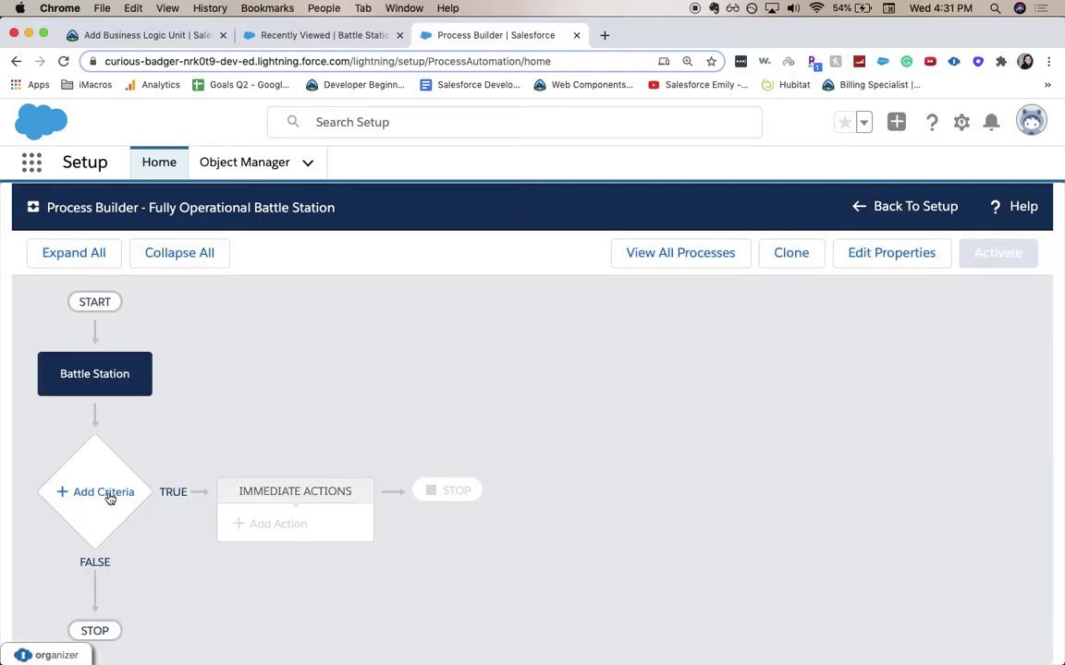
# Open the Define Criteria panel from the Add Criteria diamond and focus its empty name field
pyautogui.moveTo(183, 513); pyautogui.dragTo(208, 453)
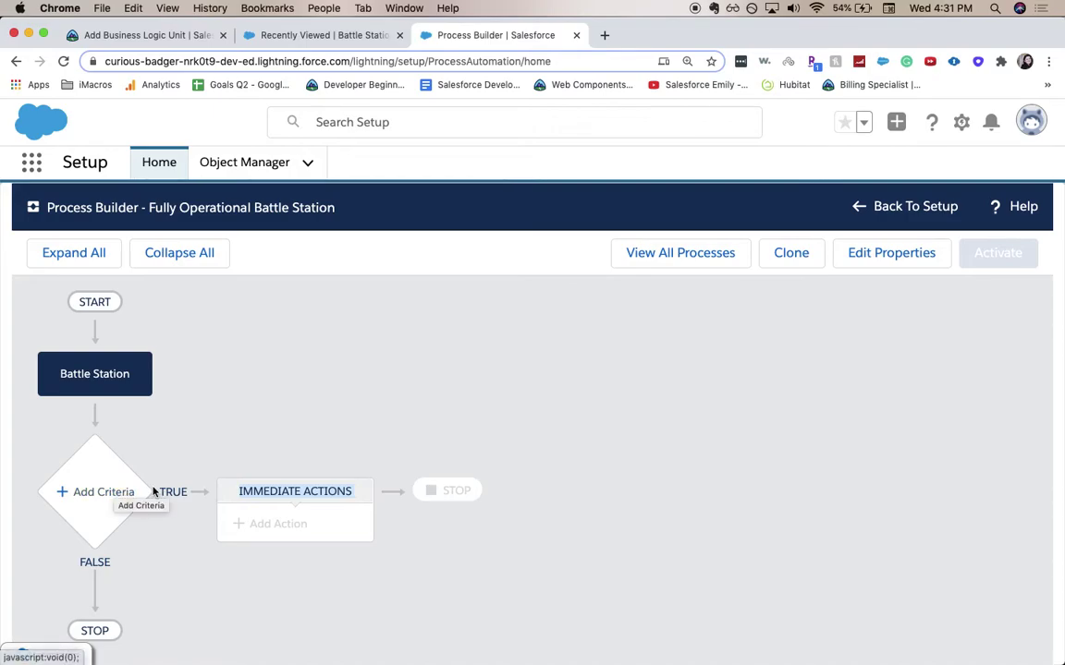
pyautogui.click(273, 492)
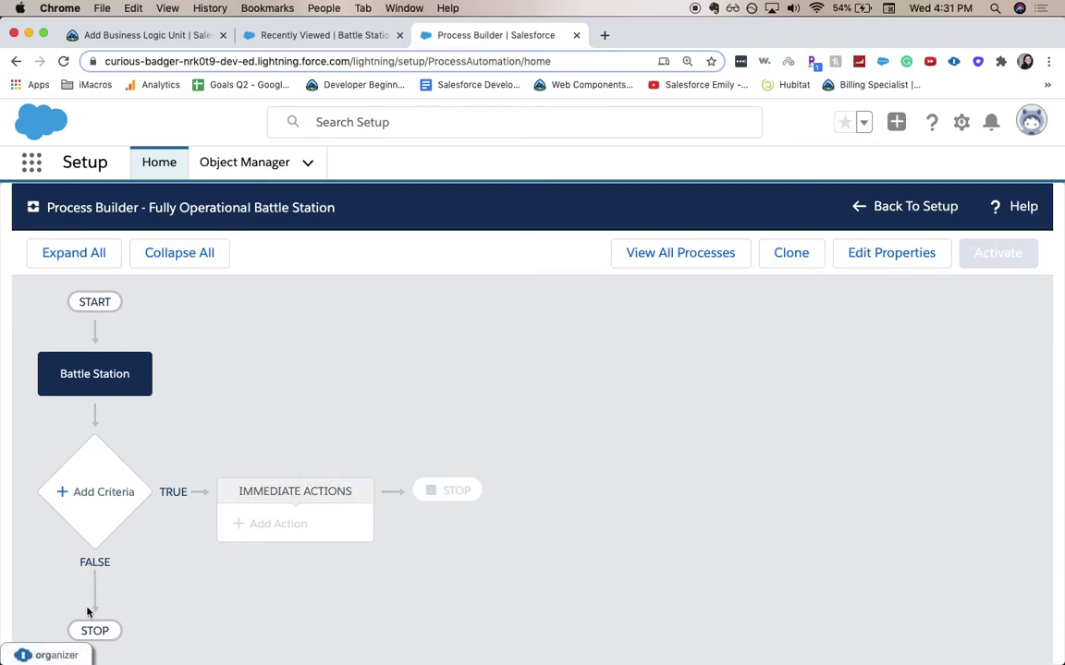
pyautogui.click(93, 508)
pyautogui.click(430, 384)
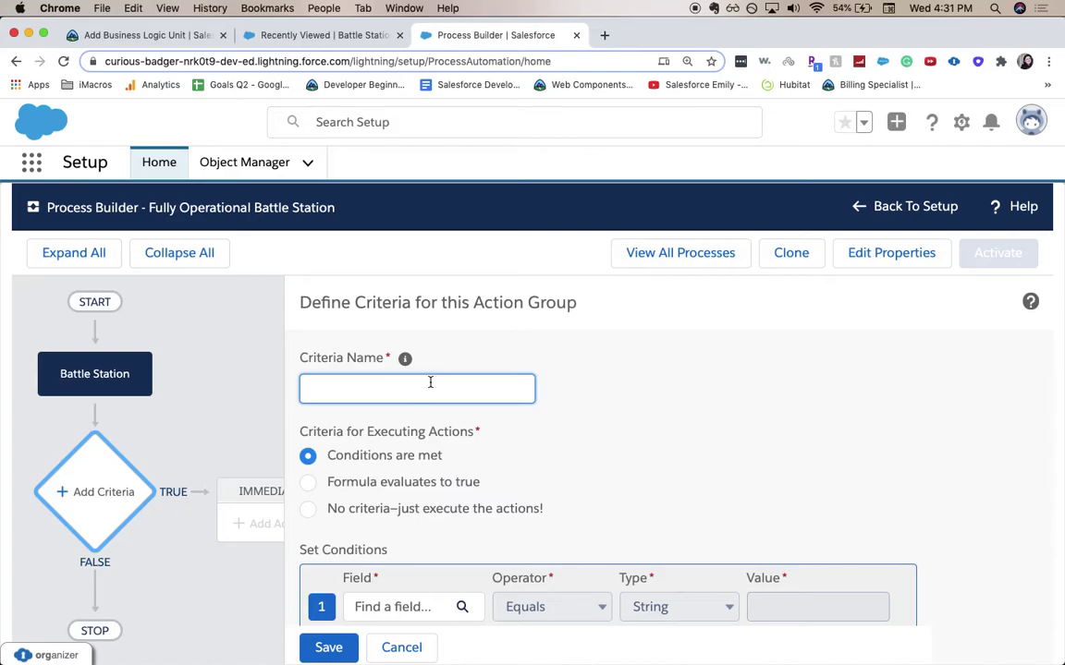
# Name the criteria 'Now Fully Operational'
pyautogui.write('Now Fully Operational')
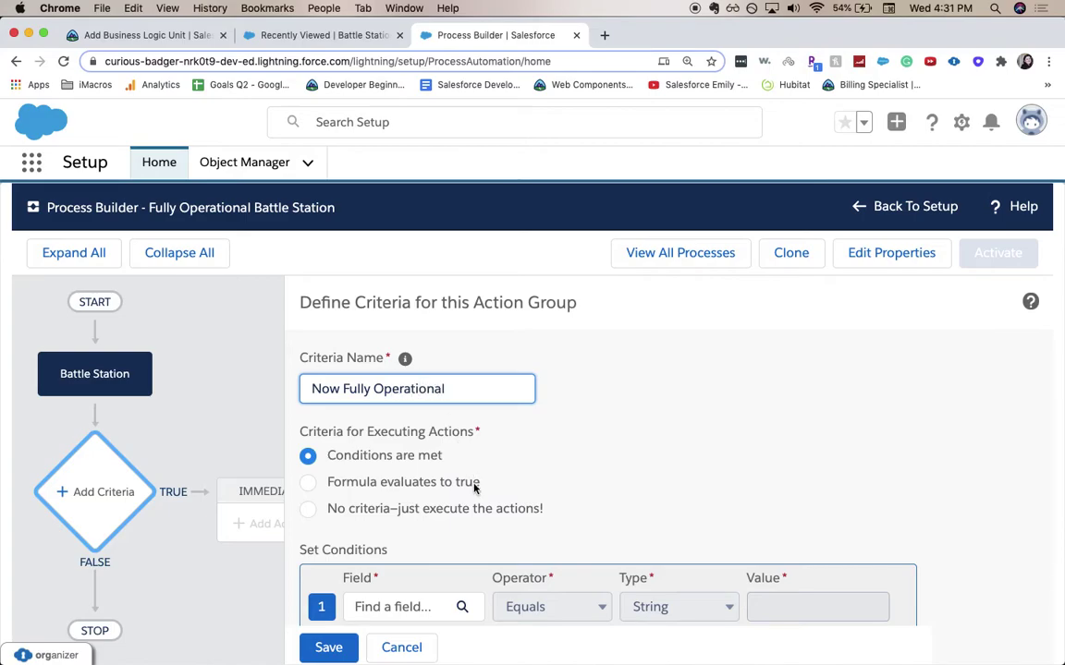
pyautogui.click(525, 452)
pyautogui.scroll(-1, 526, 456)
pyautogui.scroll(-1, 526, 457)
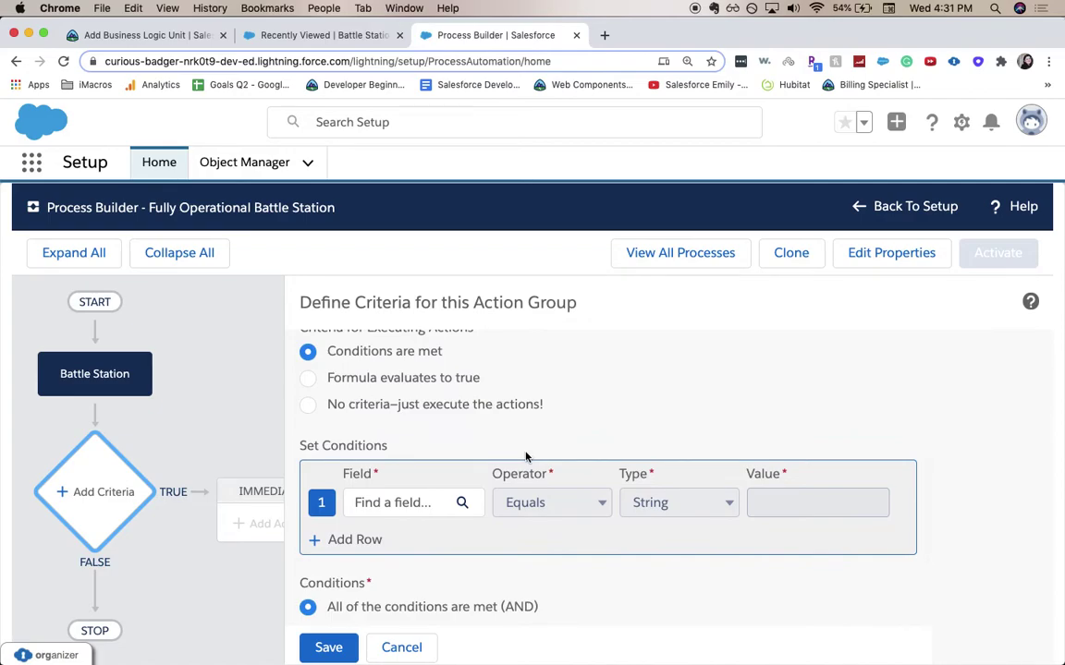
# Add the condition Weapons Status Equals Fully Operational and save the criteria
pyautogui.click(429, 500)
pyautogui.write('w')
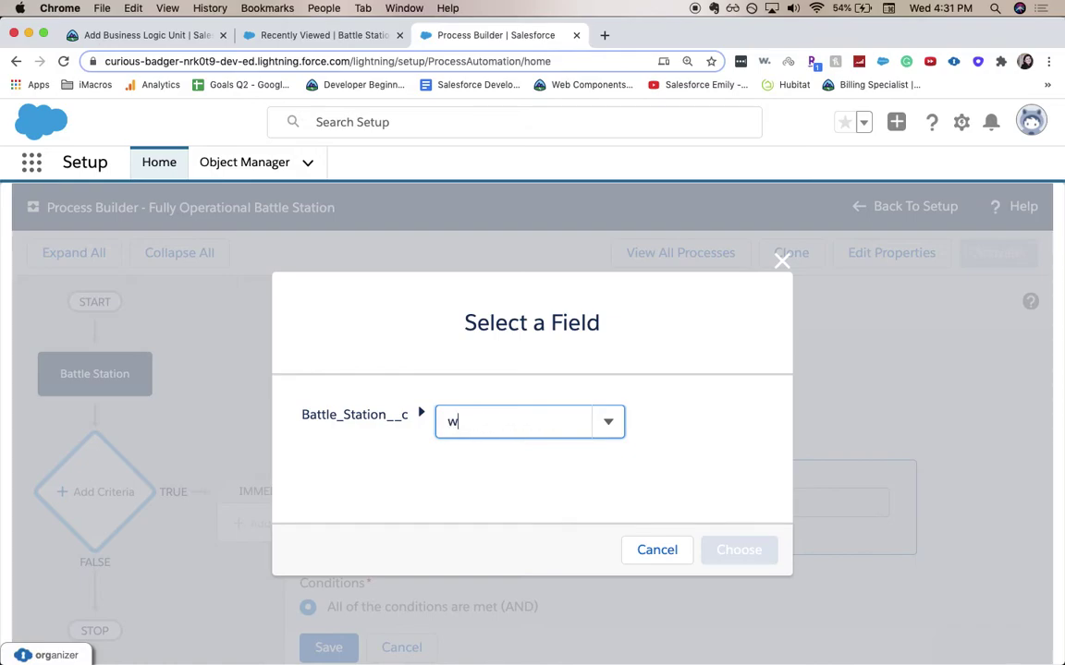
pyautogui.write('eapson')
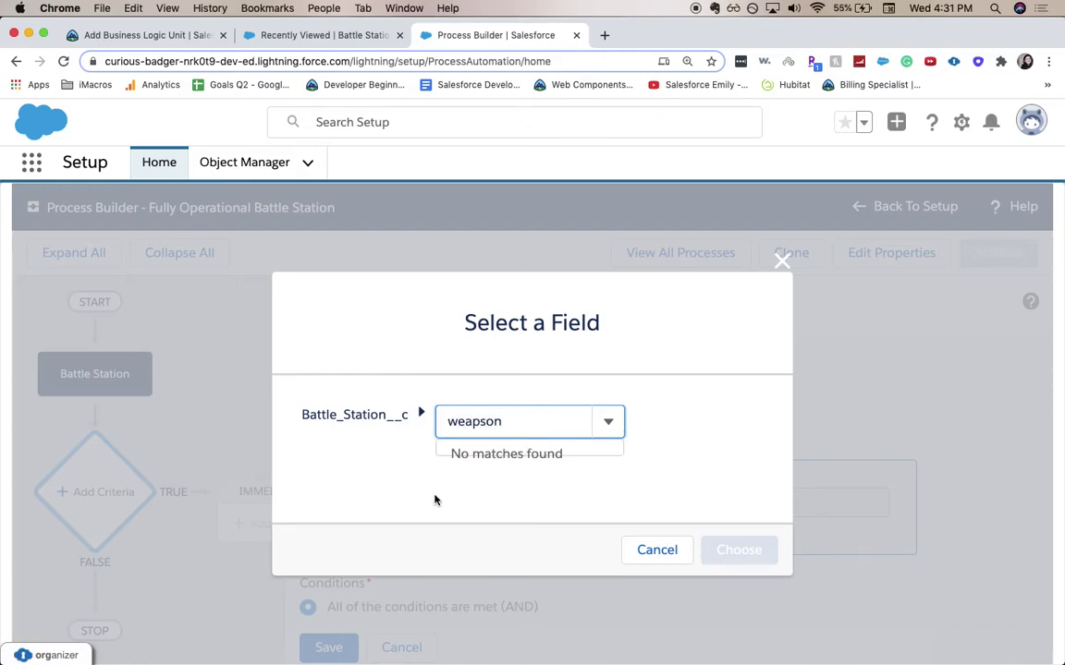
pyautogui.press('BackSpace')
pyautogui.press('BackSpace')
pyautogui.press('BackSpace')
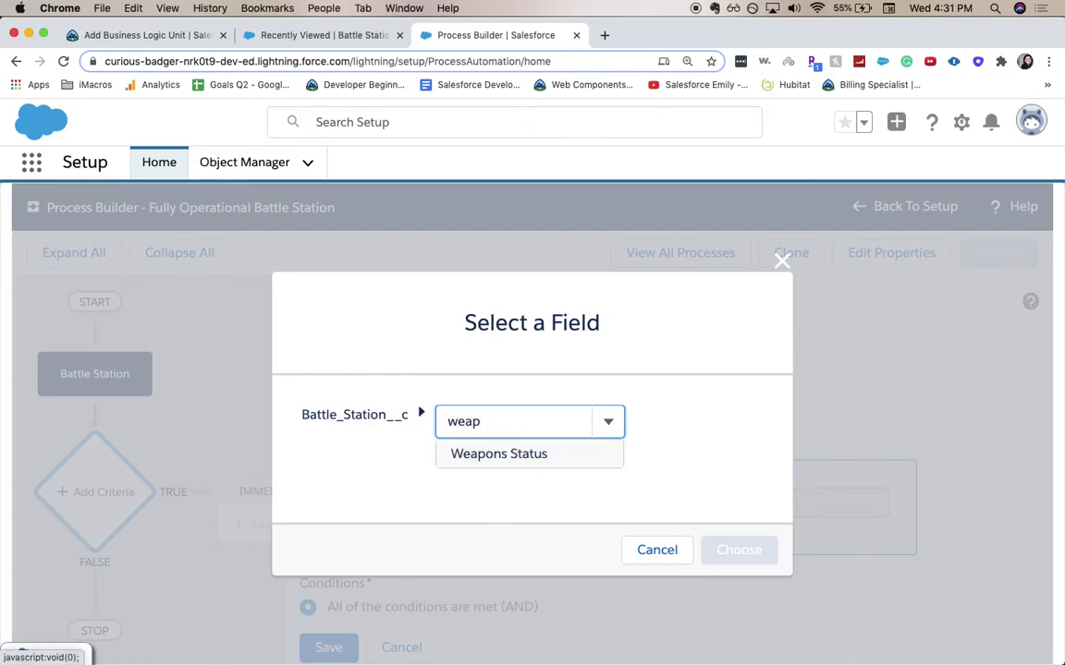
pyautogui.click(498, 453)
pyautogui.click(739, 550)
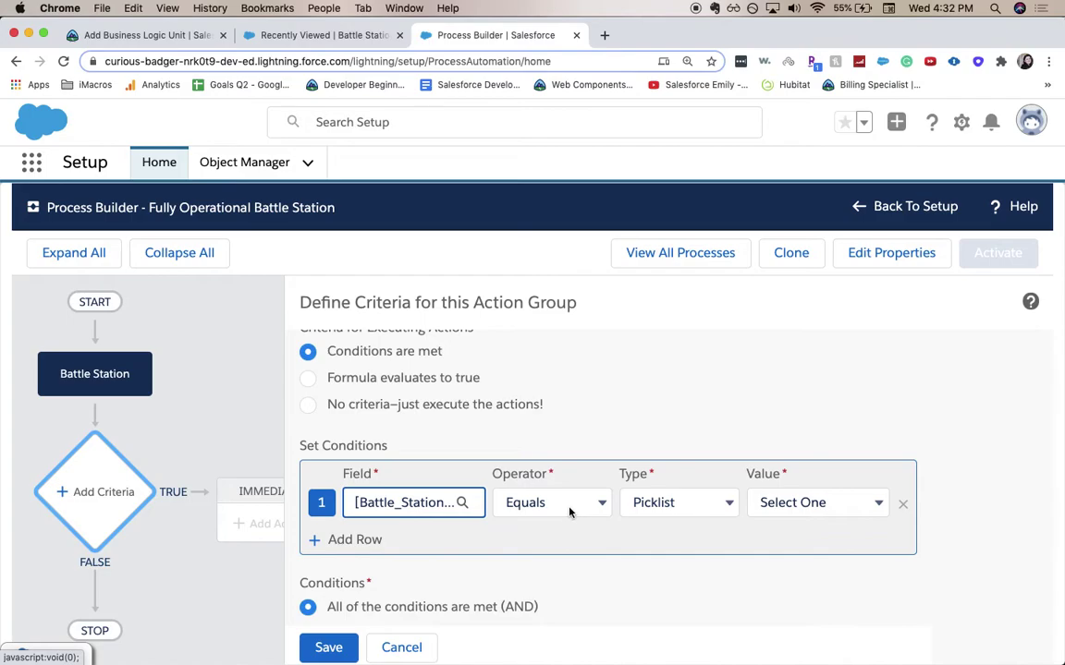
pyautogui.click(571, 507)
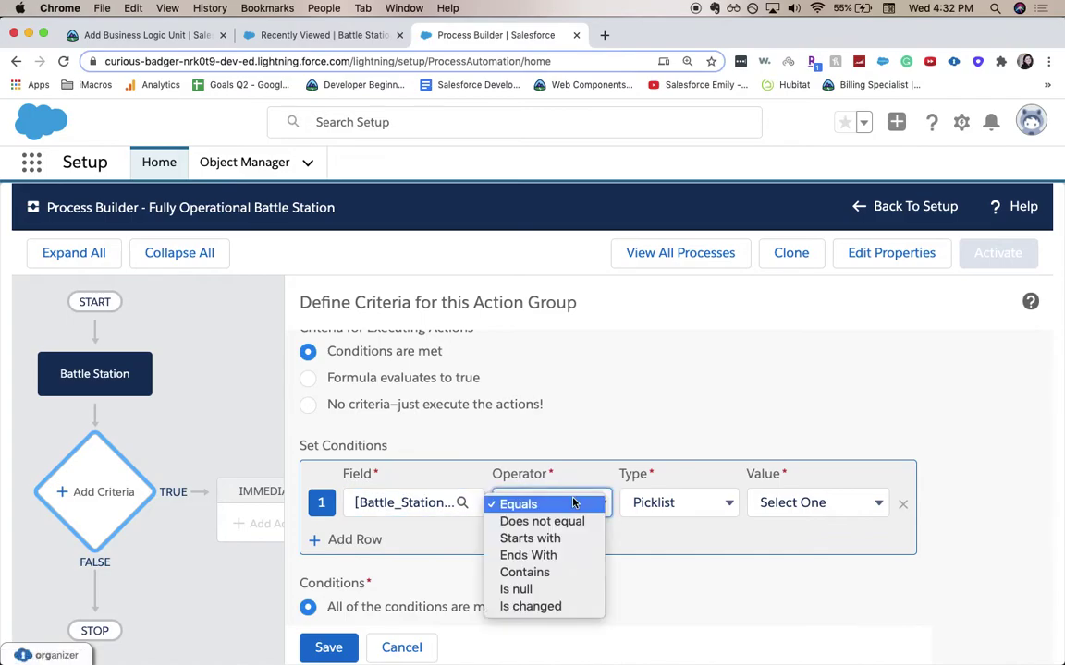
pyautogui.click(573, 503)
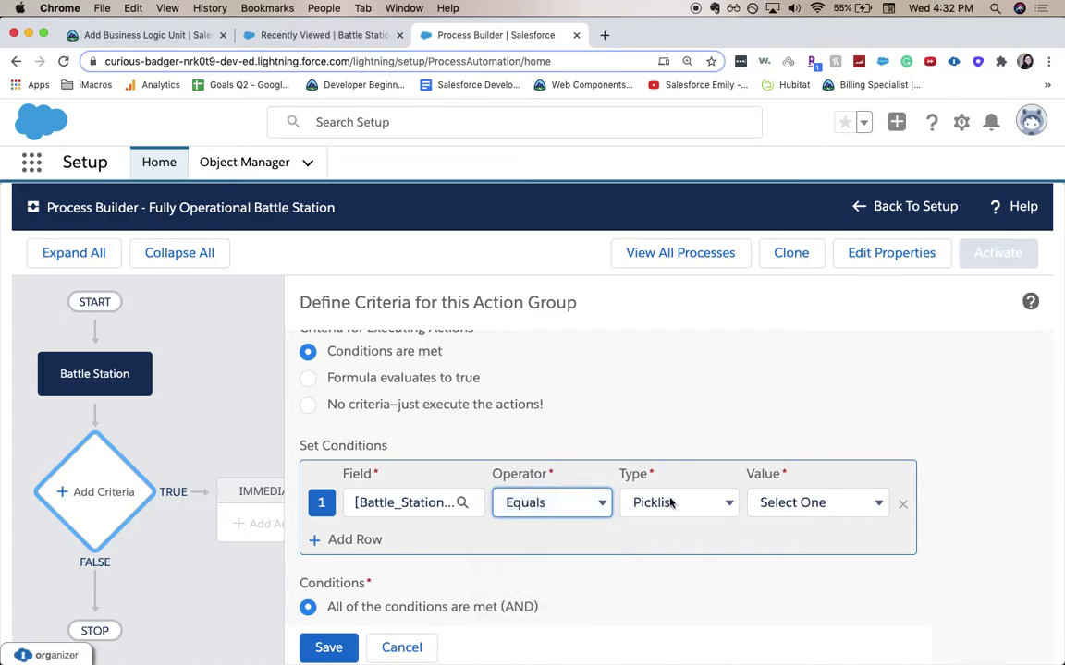
pyautogui.click(794, 503)
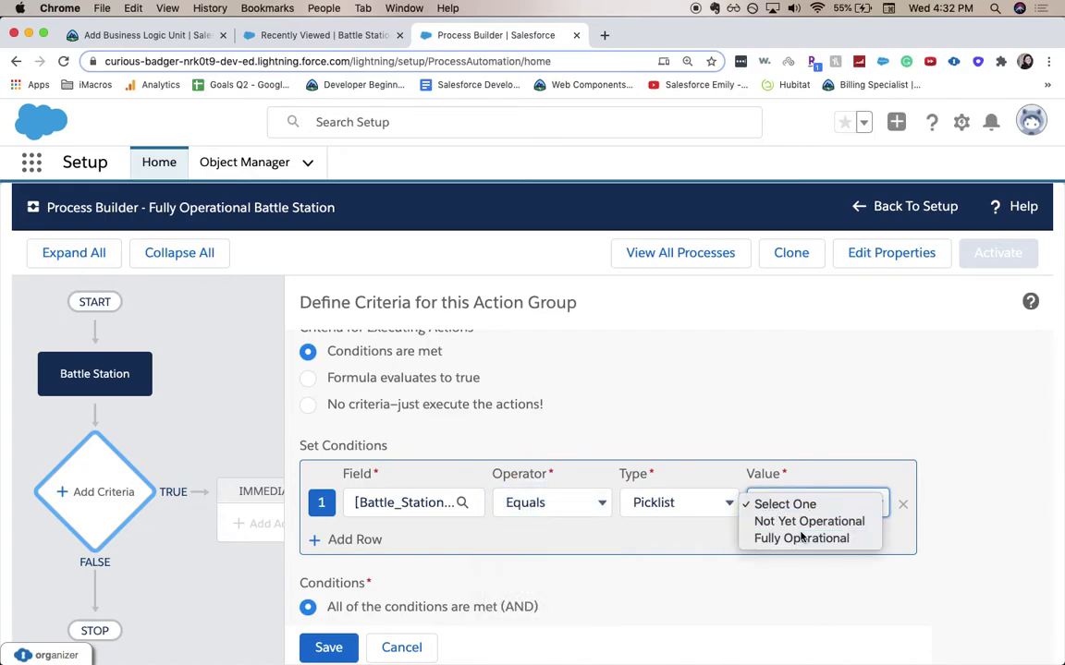
pyautogui.click(801, 537)
pyautogui.scroll(-2, 769, 558)
pyautogui.scroll(-1, 769, 558)
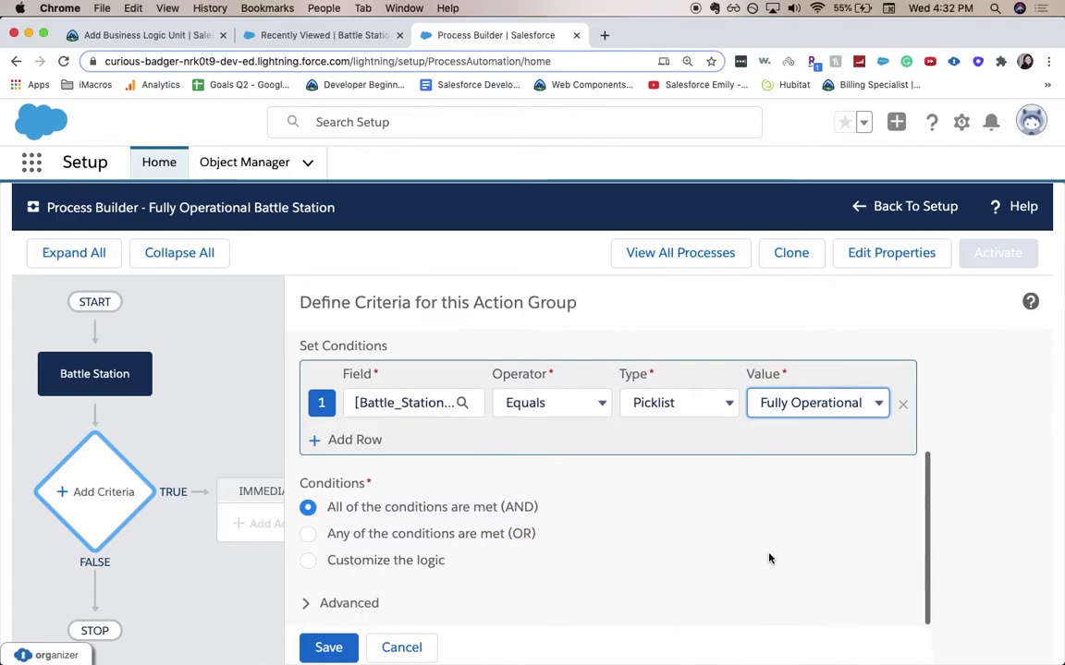
pyautogui.click(329, 647)
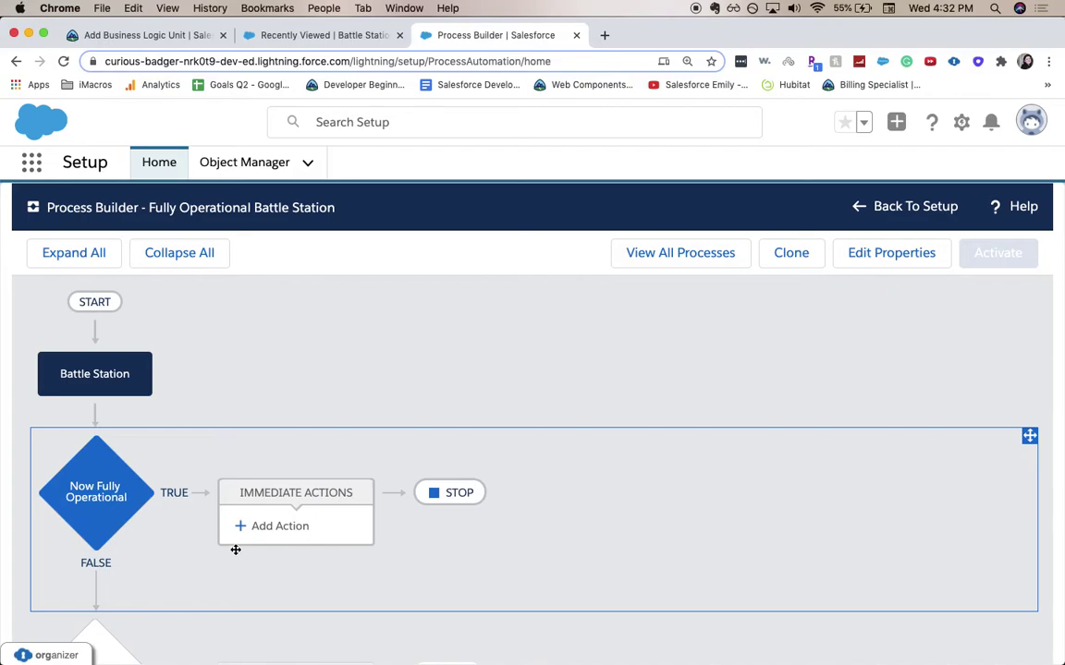
# Add an Update Records immediate action named 'Update Status'
pyautogui.click(242, 526)
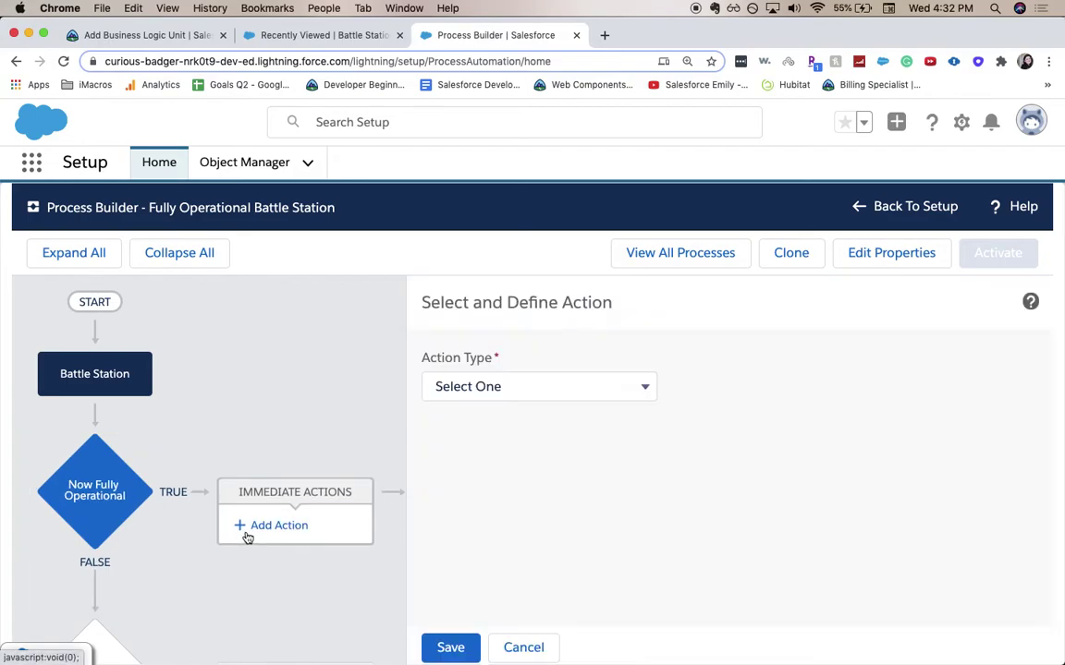
pyautogui.click(567, 386)
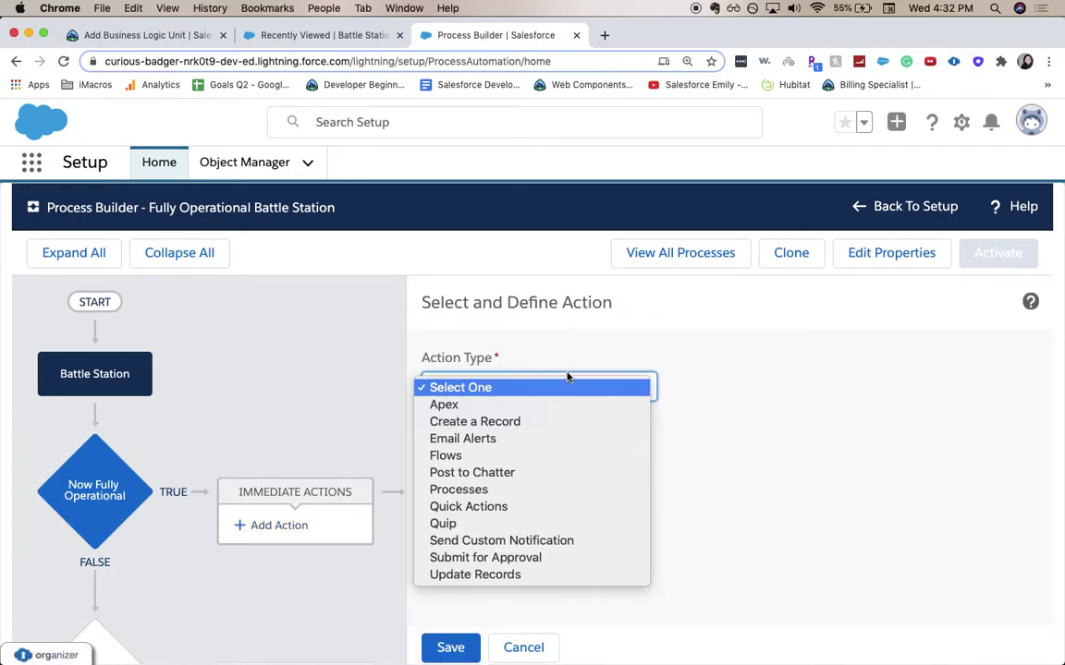
pyautogui.click(540, 575)
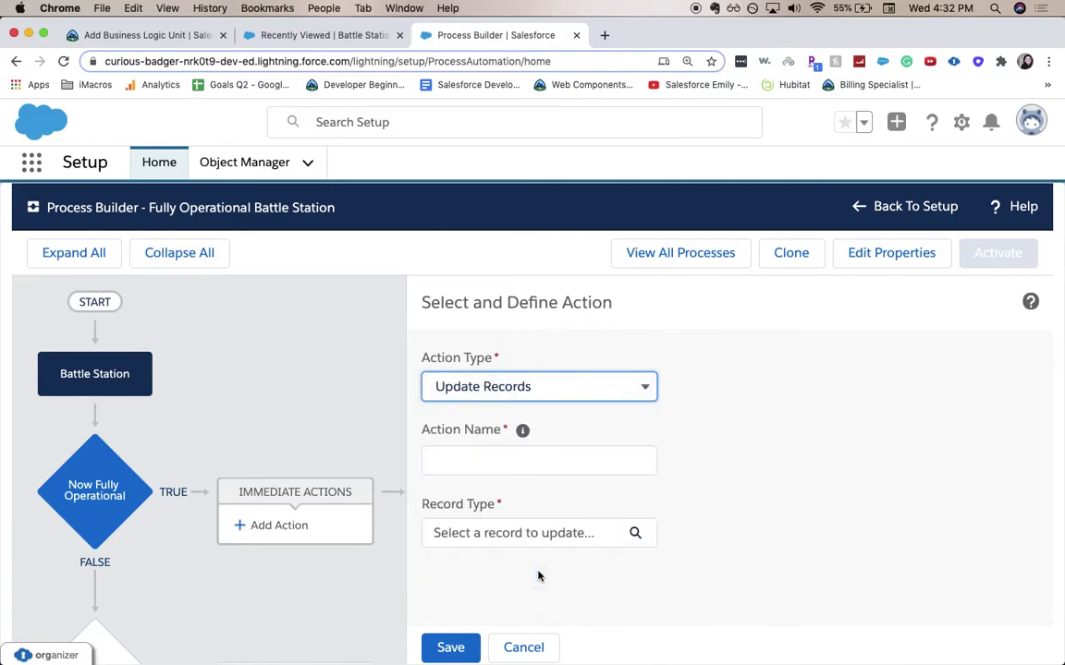
pyautogui.click(537, 447)
pyautogui.write('Up')
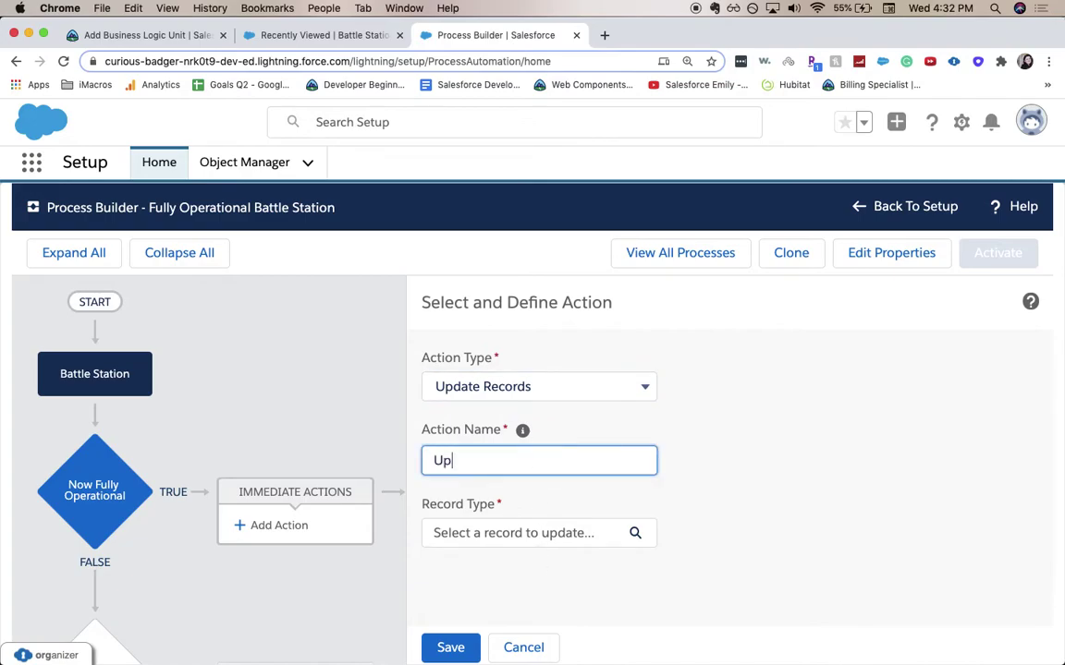
pyautogui.write('date Status')
pyautogui.press('Tab')
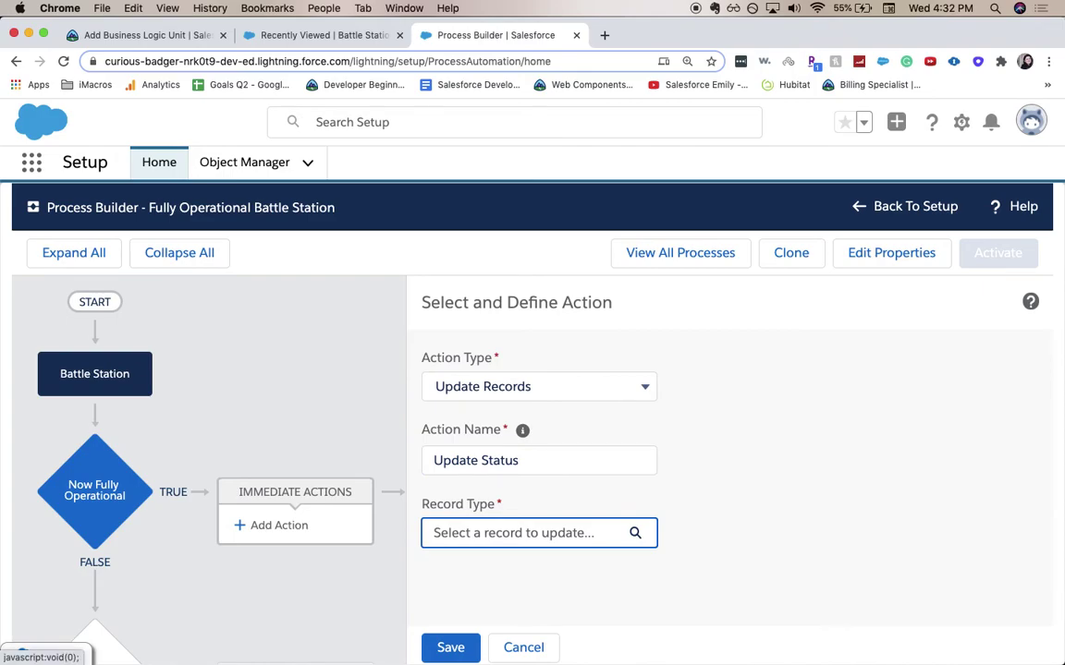
# Have it update the triggering Battle_Station__c record's Project Status to Complete, then save
pyautogui.click(561, 532)
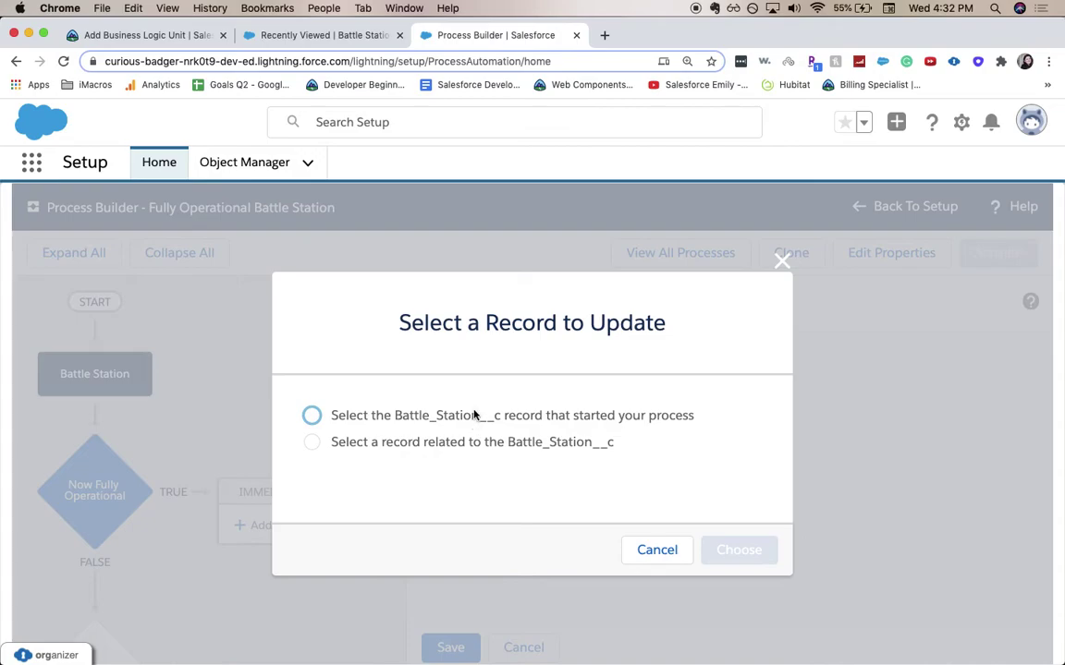
pyautogui.click(475, 416)
pyautogui.click(718, 551)
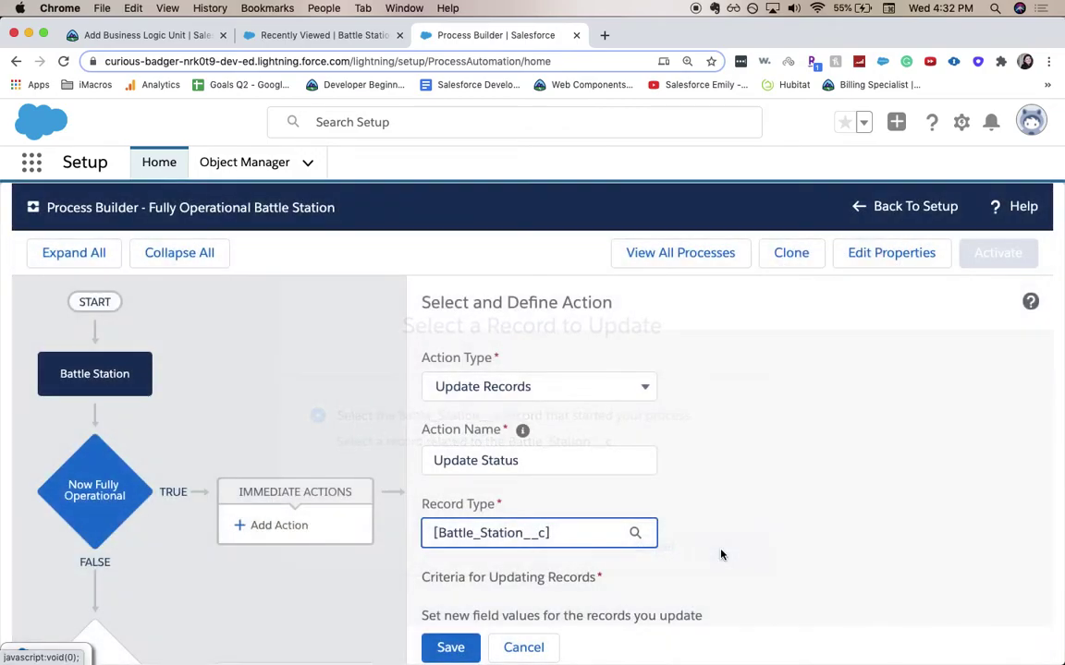
pyautogui.scroll(-3, 646, 536)
pyautogui.click(592, 534)
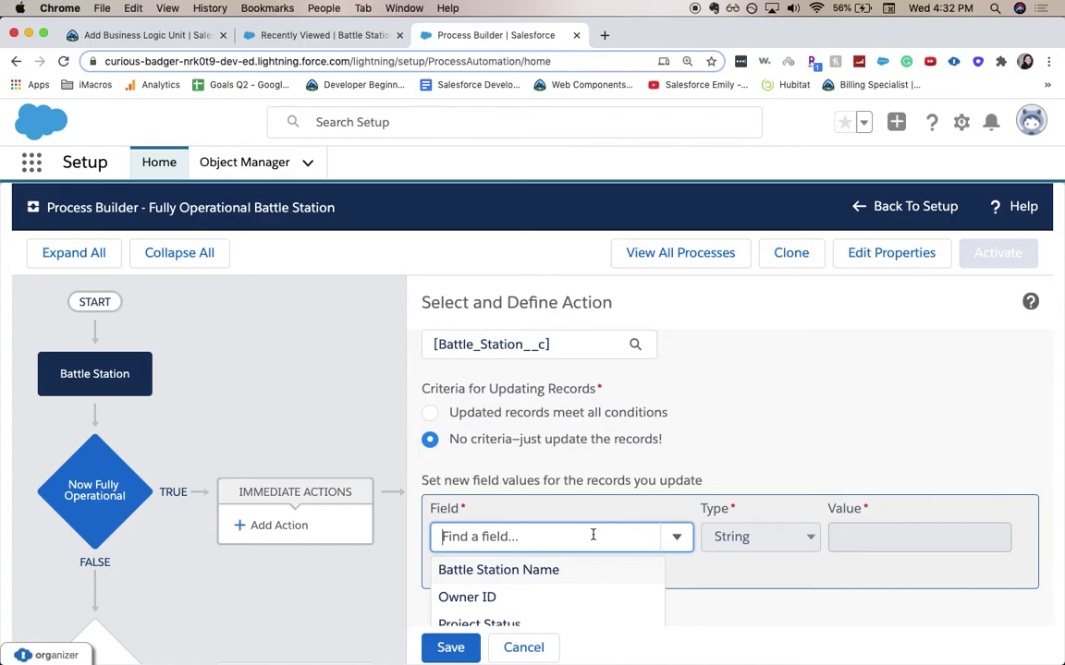
pyautogui.write('pro')
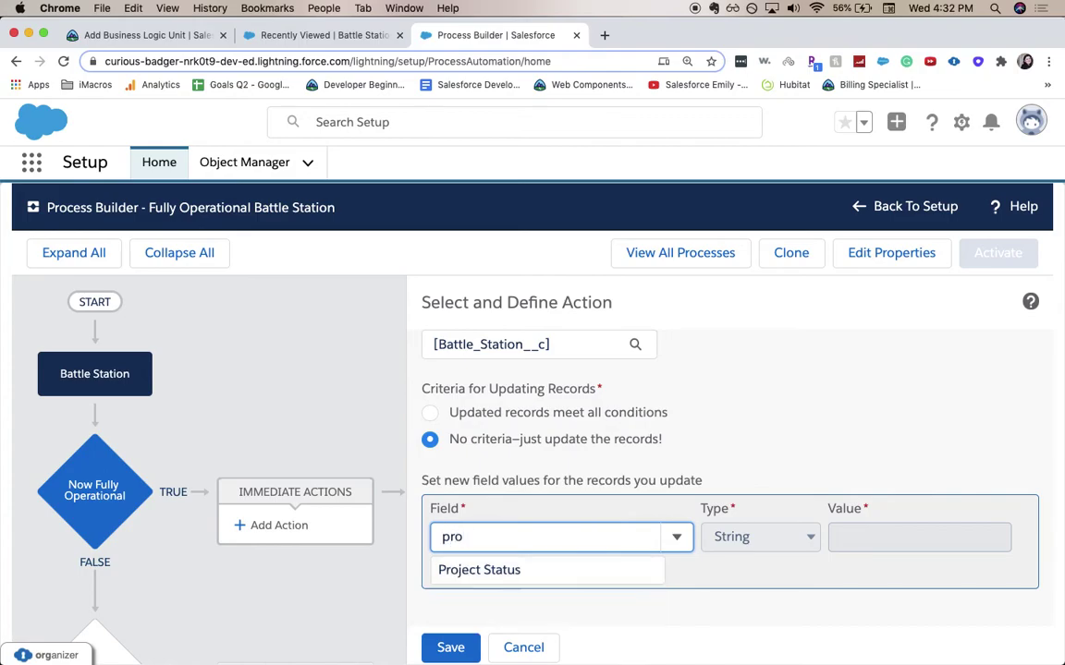
pyautogui.click(591, 568)
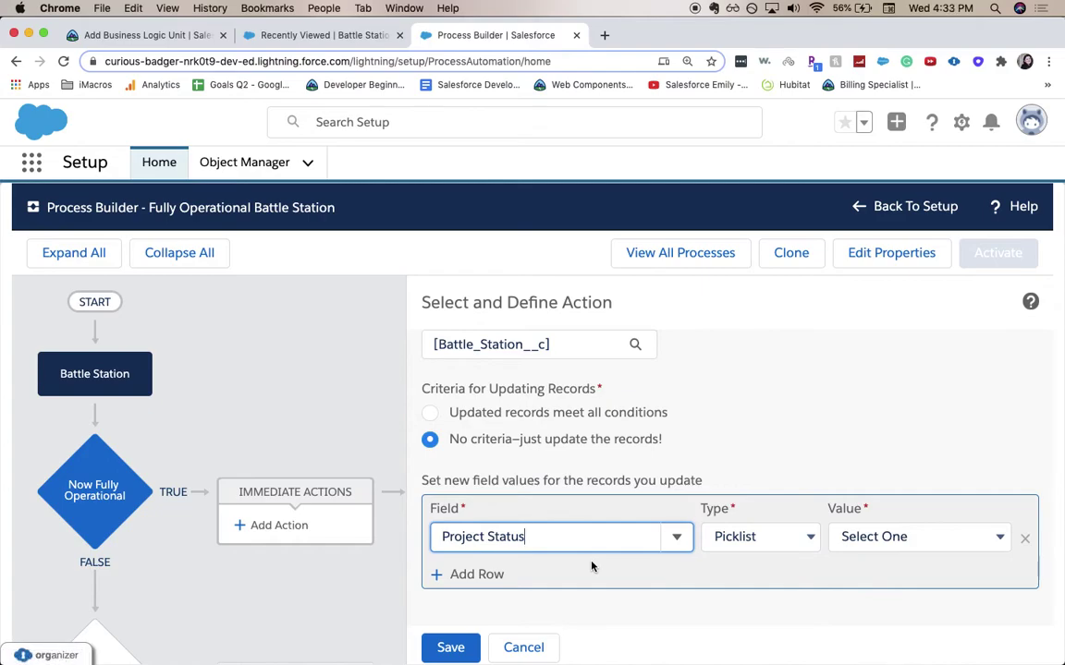
pyautogui.click(839, 536)
pyautogui.click(866, 605)
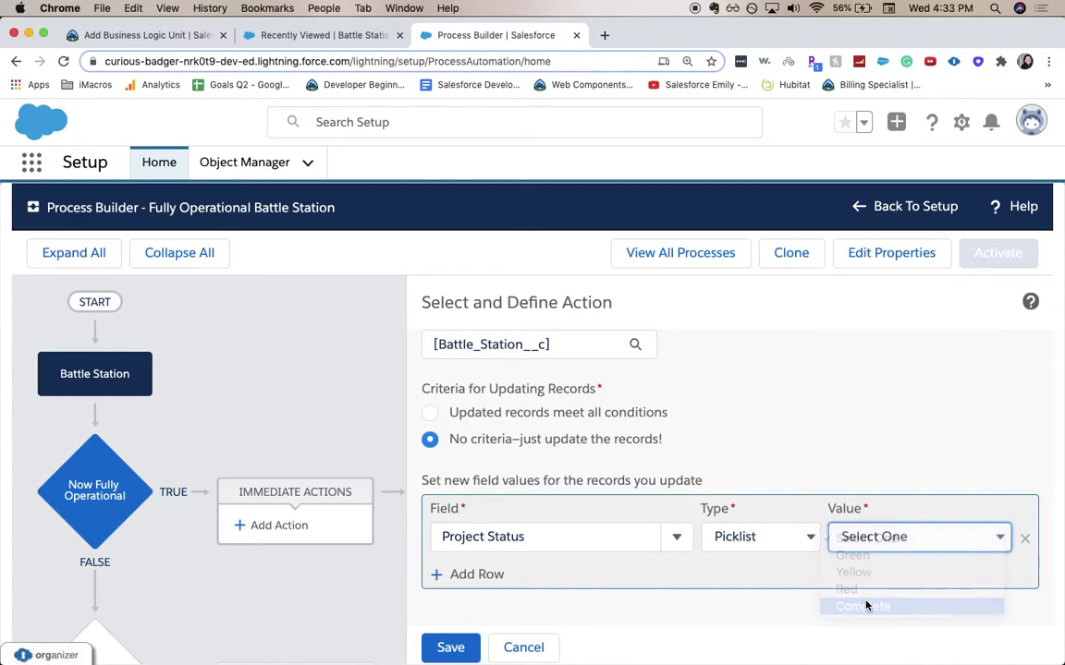
pyautogui.click(452, 651)
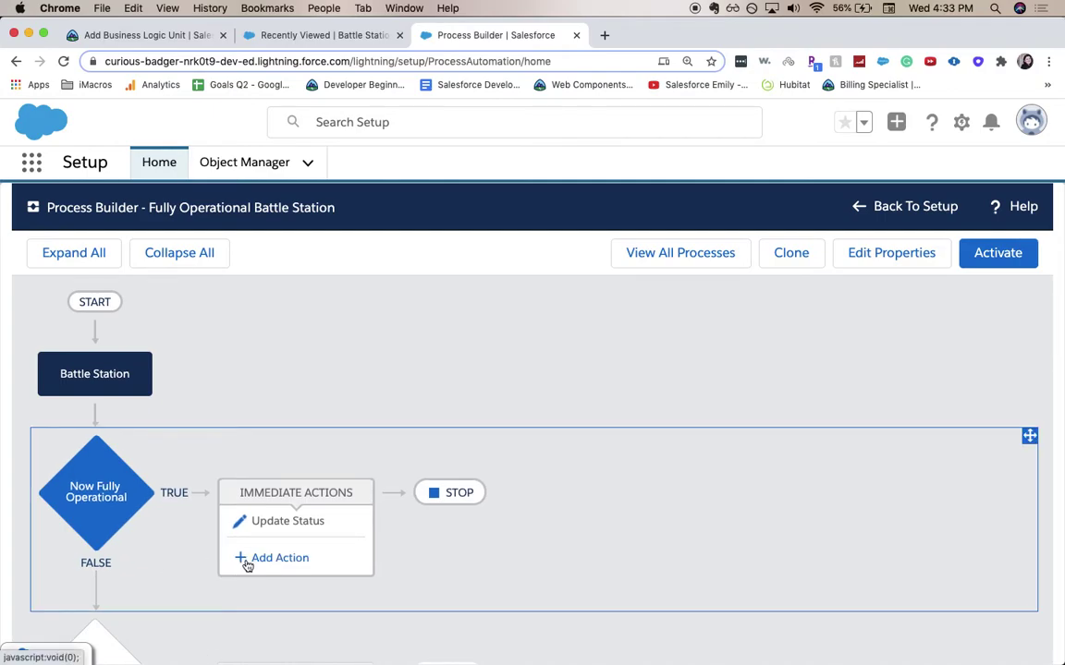
# Add a second immediate action of type Post to Chatter named 'Post to chatter'
pyautogui.click(248, 557)
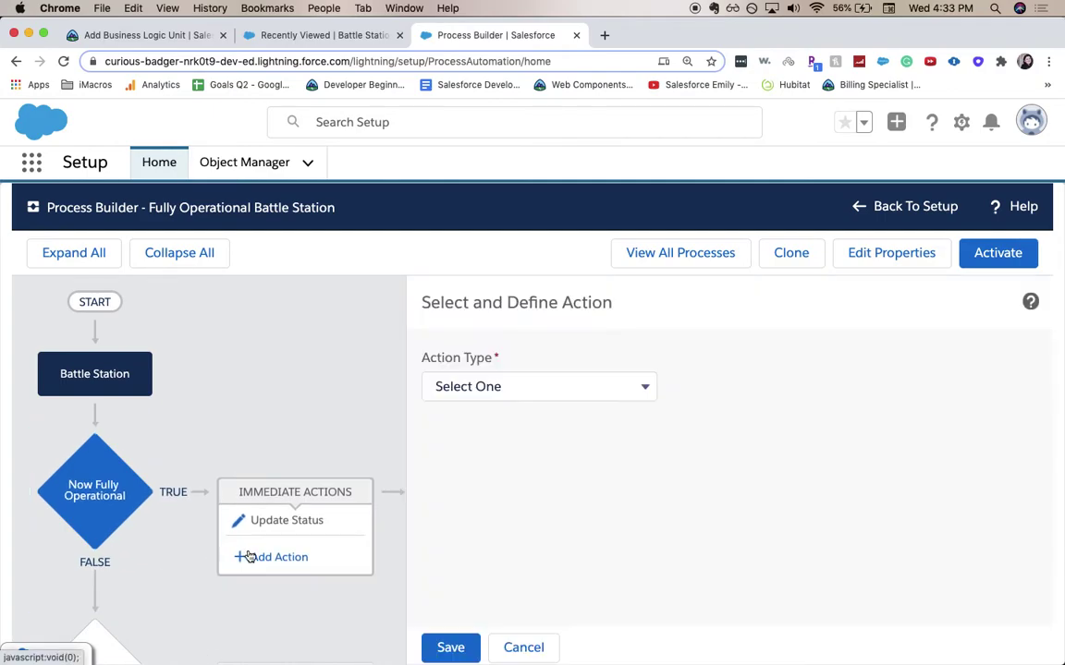
pyautogui.click(480, 388)
pyautogui.click(447, 472)
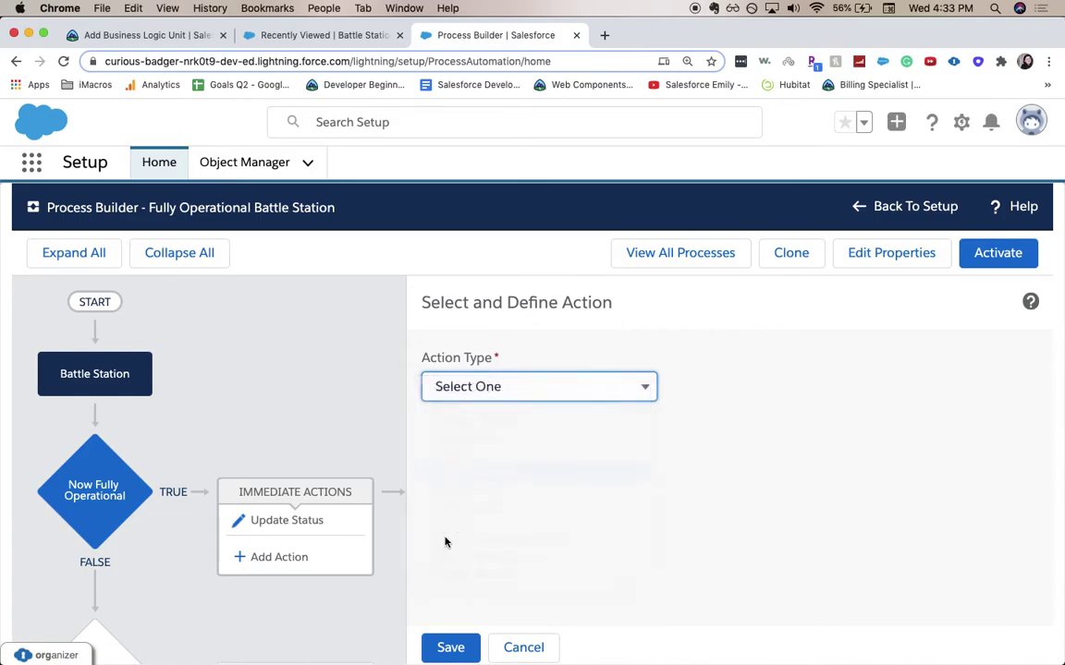
pyautogui.click(482, 465)
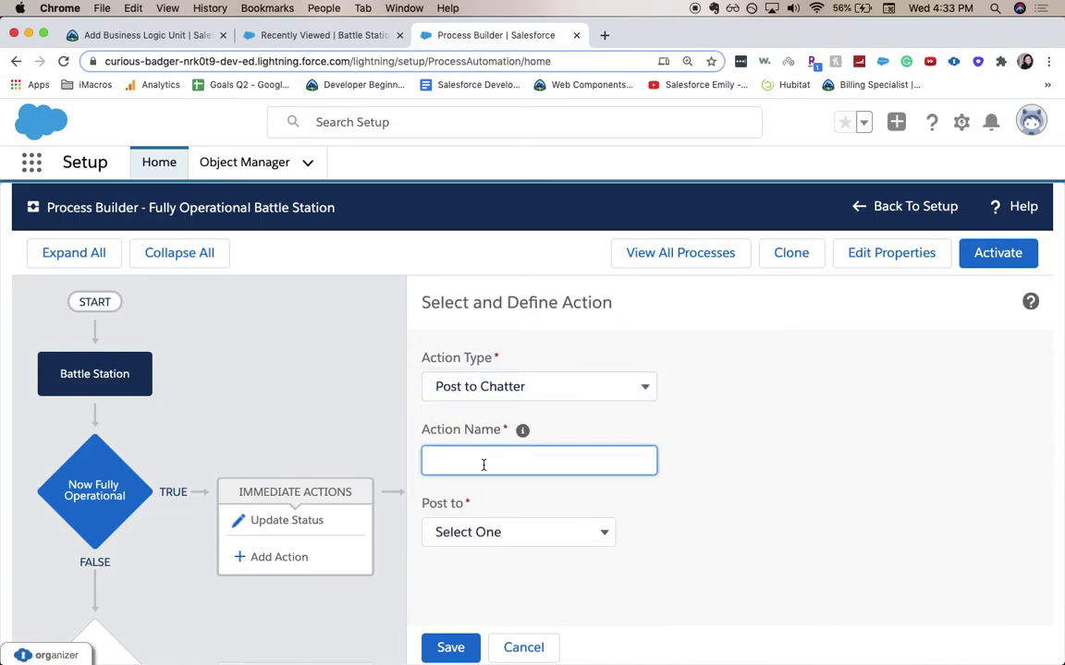
pyautogui.write('Post to chatter')
pyautogui.press('Tab')
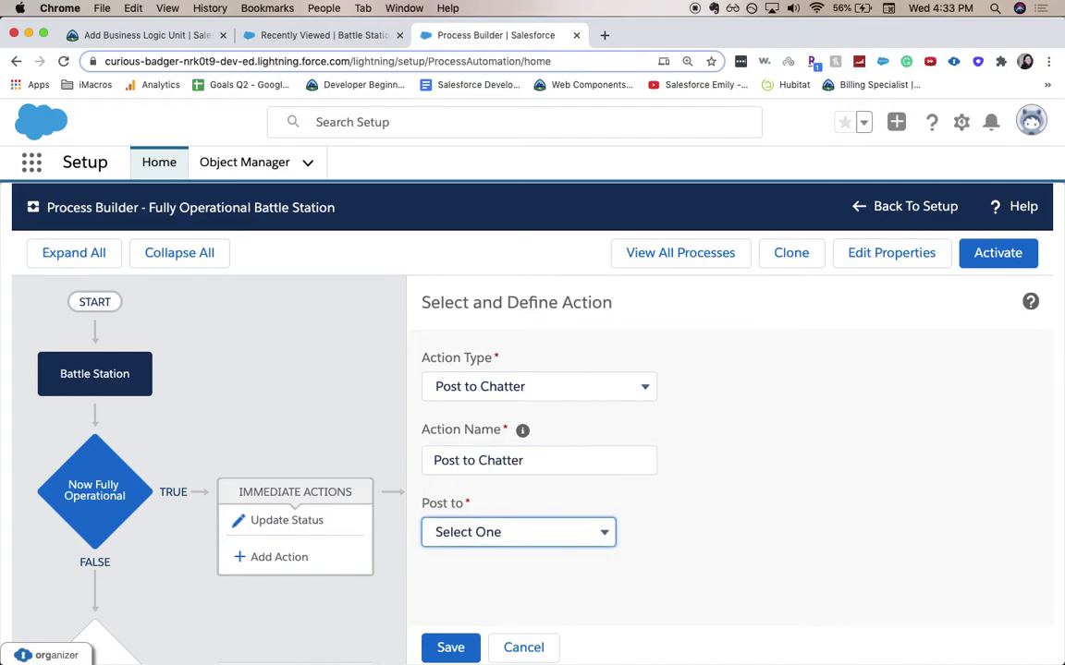
# Set the Chatter action's Post to target to This Record
pyautogui.press('space')
pyautogui.press('Down')
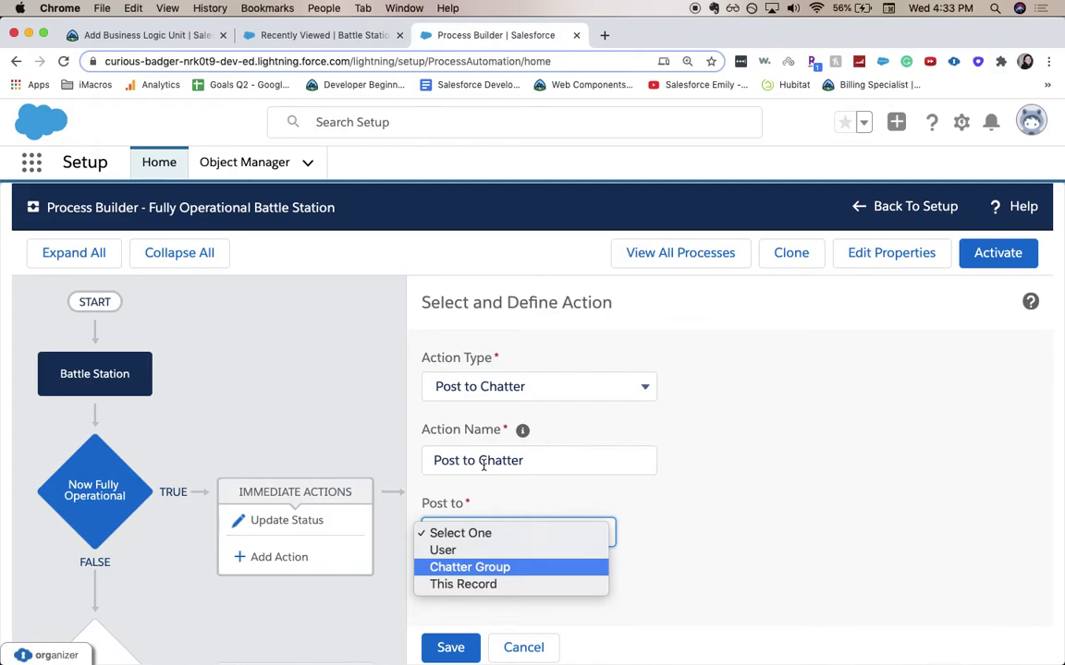
pyautogui.press('Up')
pyautogui.press('Down')
pyautogui.press('Down')
pyautogui.press('Return')
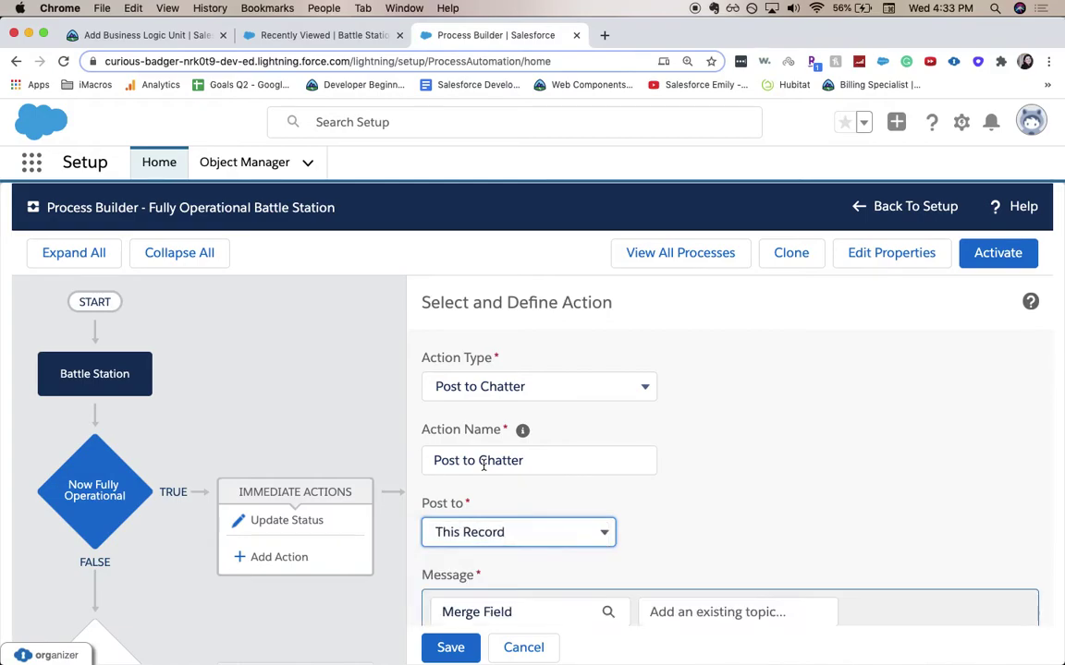
pyautogui.scroll(-3, 430, 489)
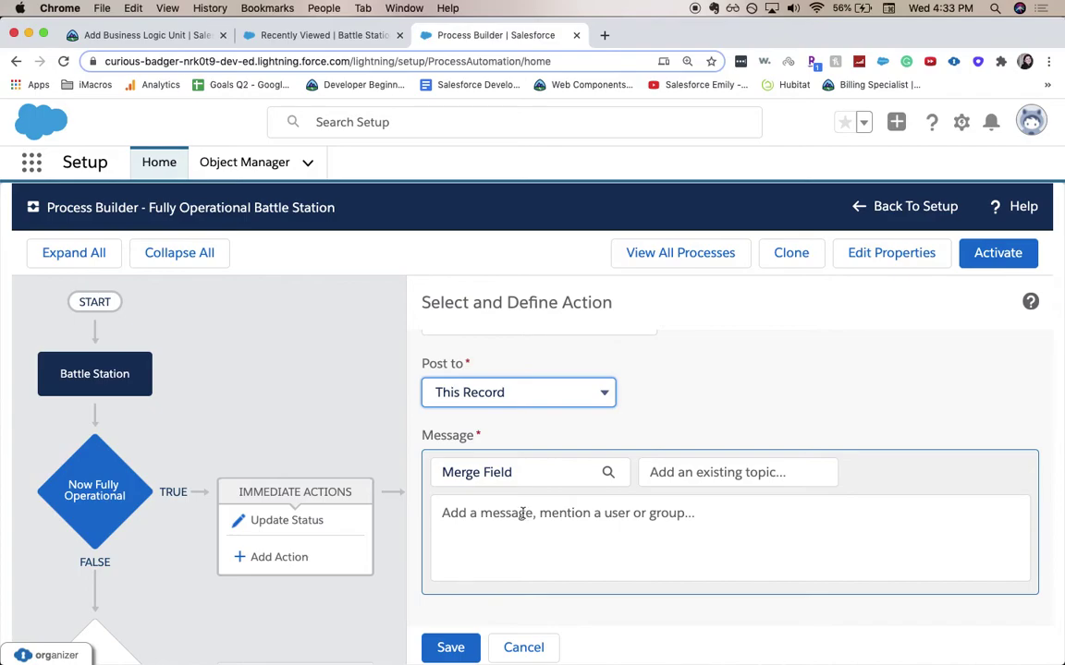
pyautogui.click(443, 509)
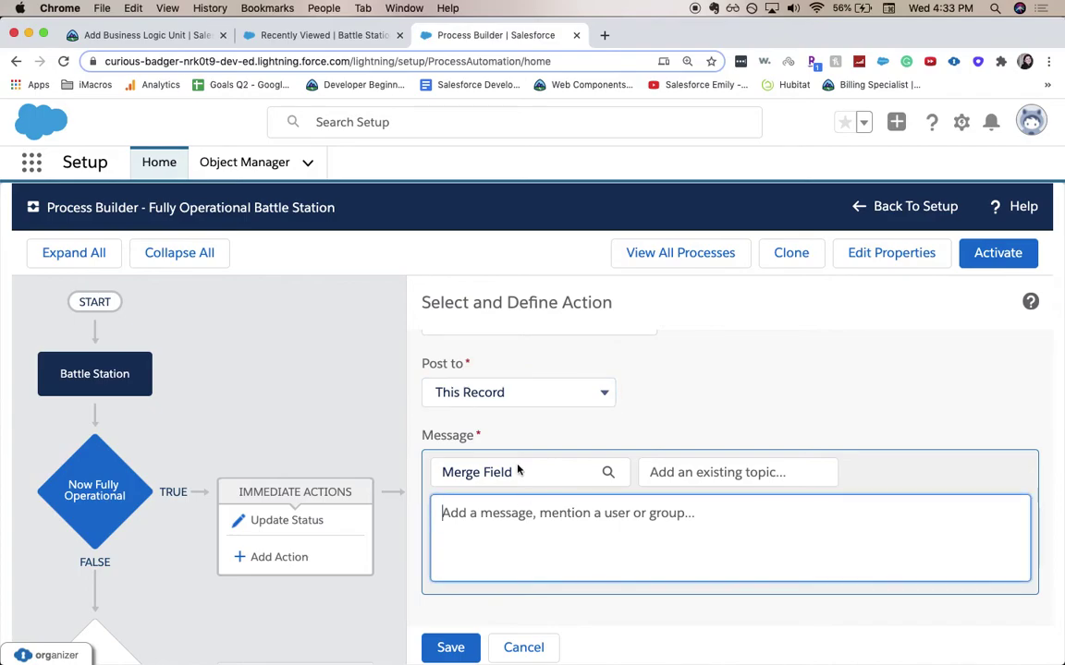
# Copy the step 5 Chatter message text from Trailhead's Post to Chatter instructions
pyautogui.click(171, 37)
pyautogui.scroll(-20, 489, 424)
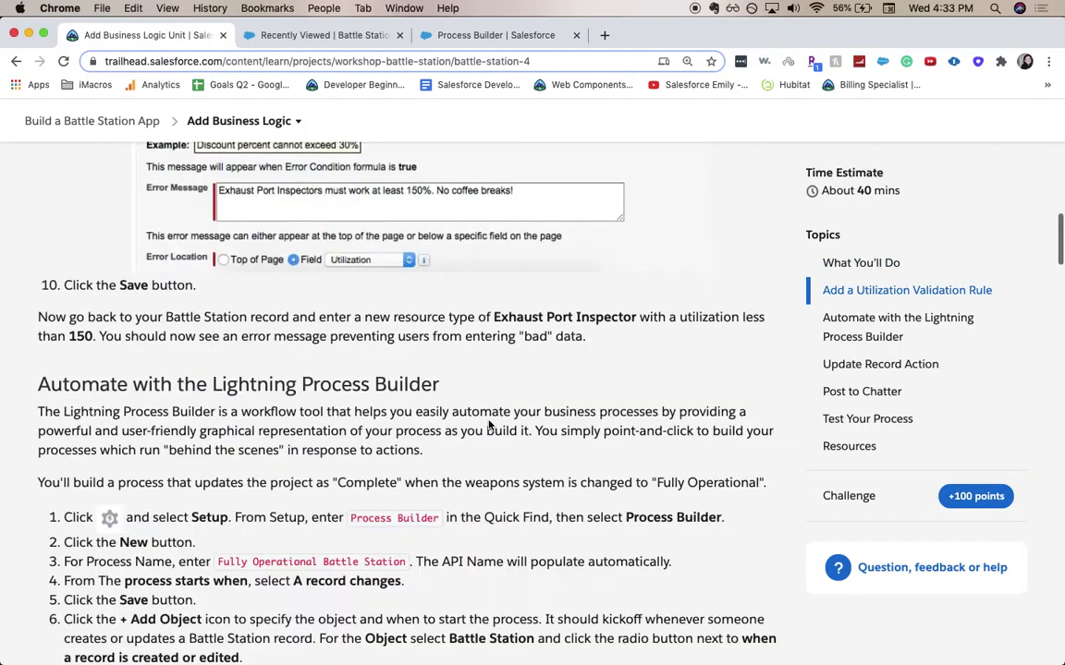
pyautogui.scroll(-15, 489, 423)
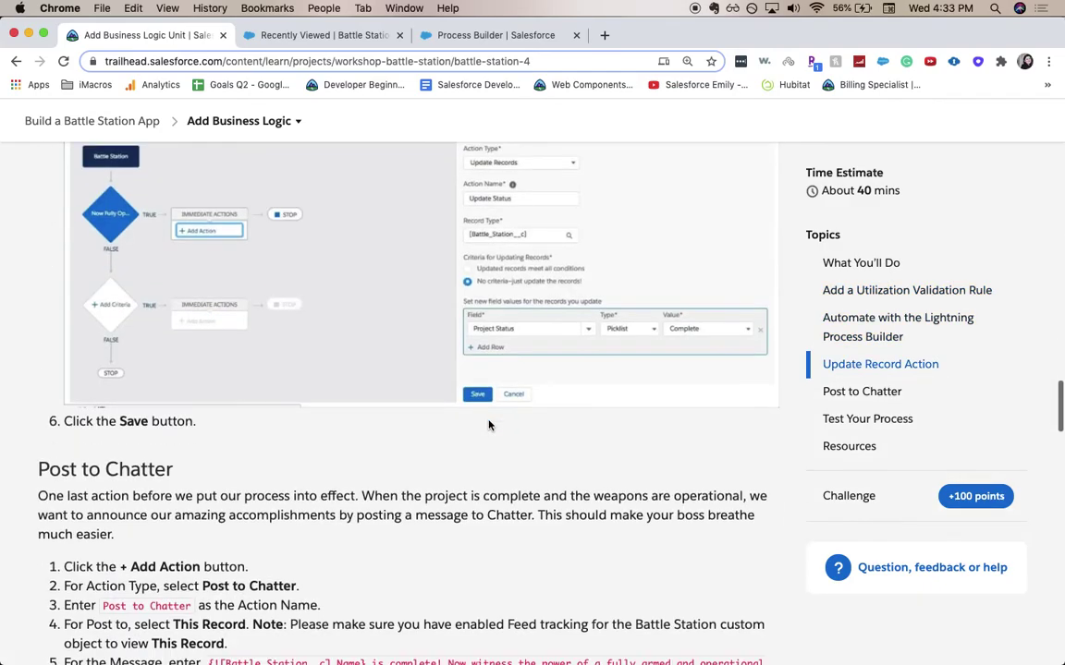
pyautogui.scroll(-2, 489, 423)
pyautogui.scroll(8, 490, 423)
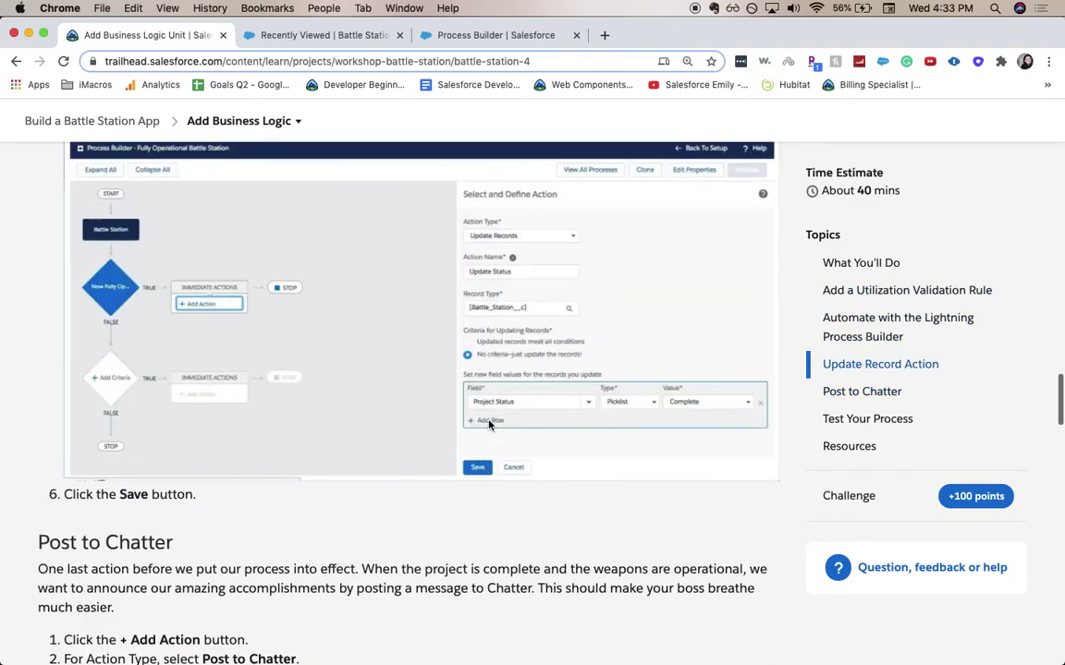
pyautogui.scroll(-3, 462, 435)
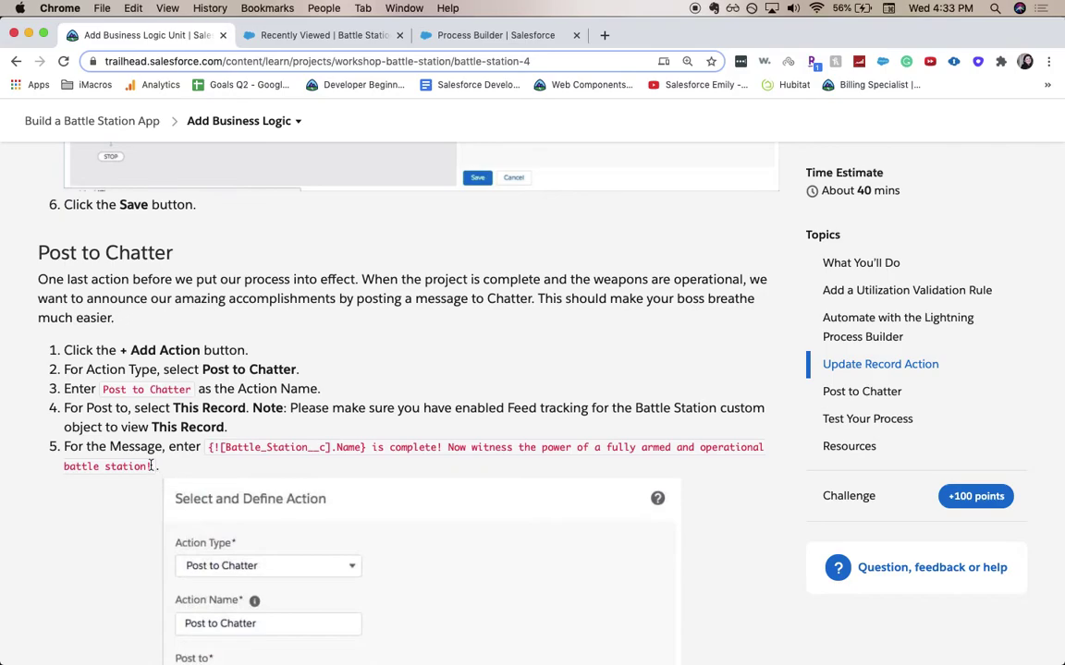
pyautogui.moveTo(157, 466); pyautogui.dragTo(211, 448)
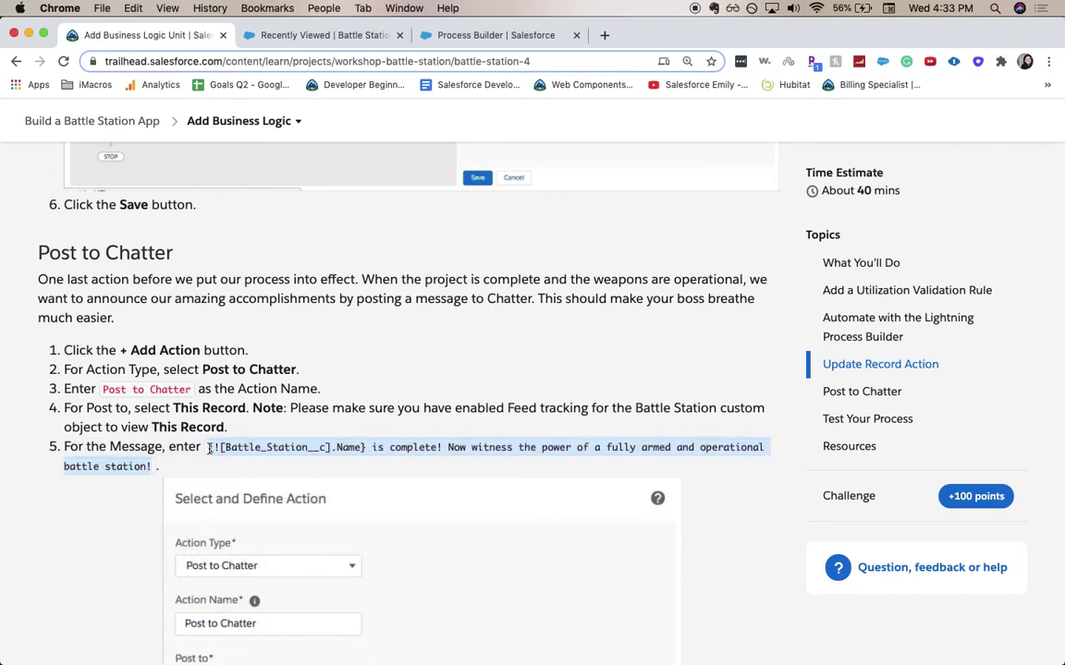
pyautogui.press('super+c')
pyautogui.press('super+3')
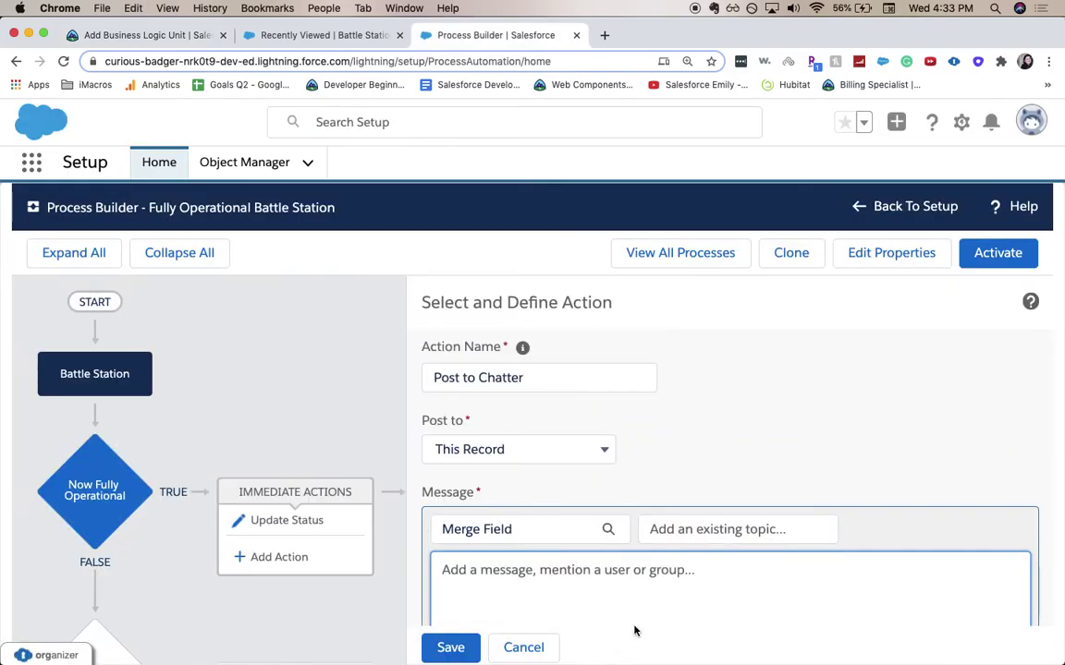
# Paste the copied completion message into the Message box and save the Post to Chatter action
pyautogui.click(640, 602)
pyautogui.press('super+v')
pyautogui.scroll(-2, 641, 603)
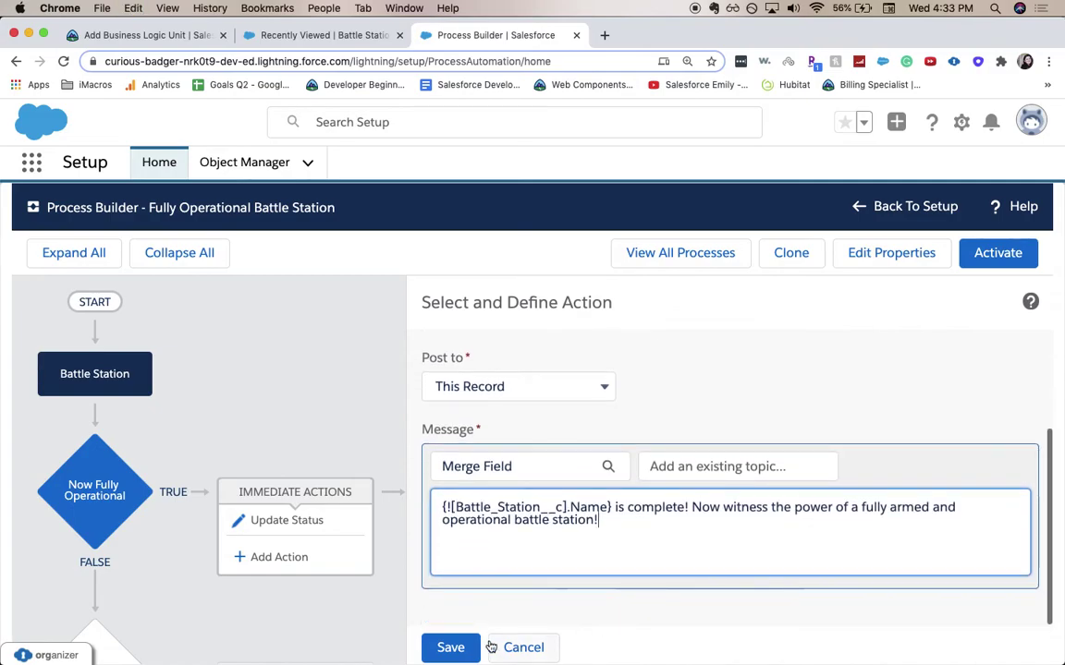
pyautogui.click(467, 646)
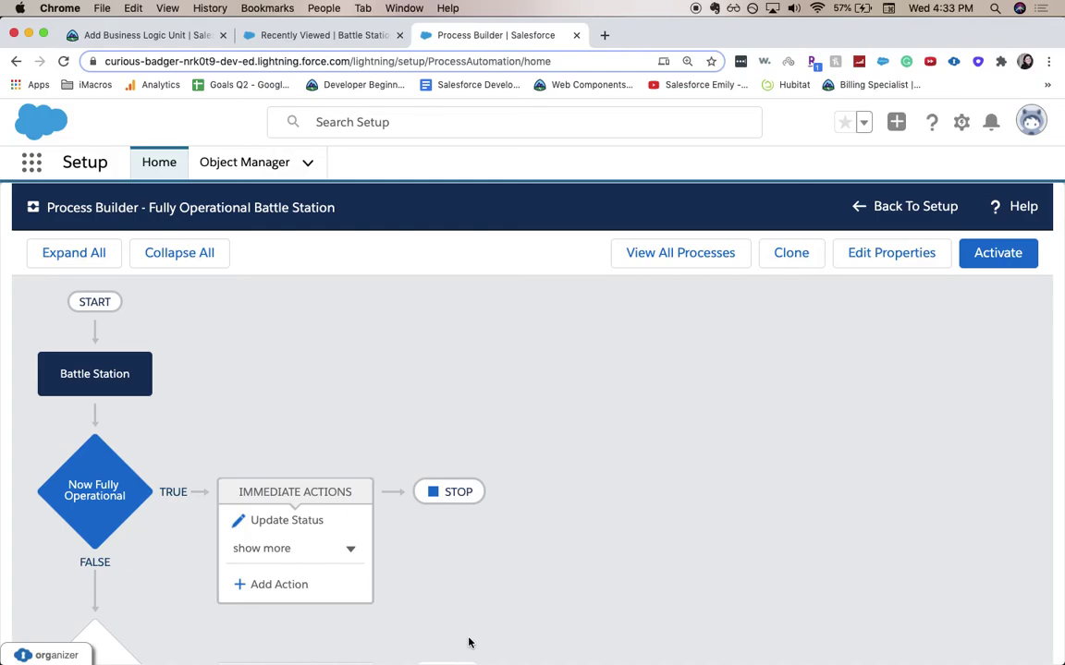
# Activate the Fully Operational Battle Station process and confirm the version
pyautogui.click(1010, 254)
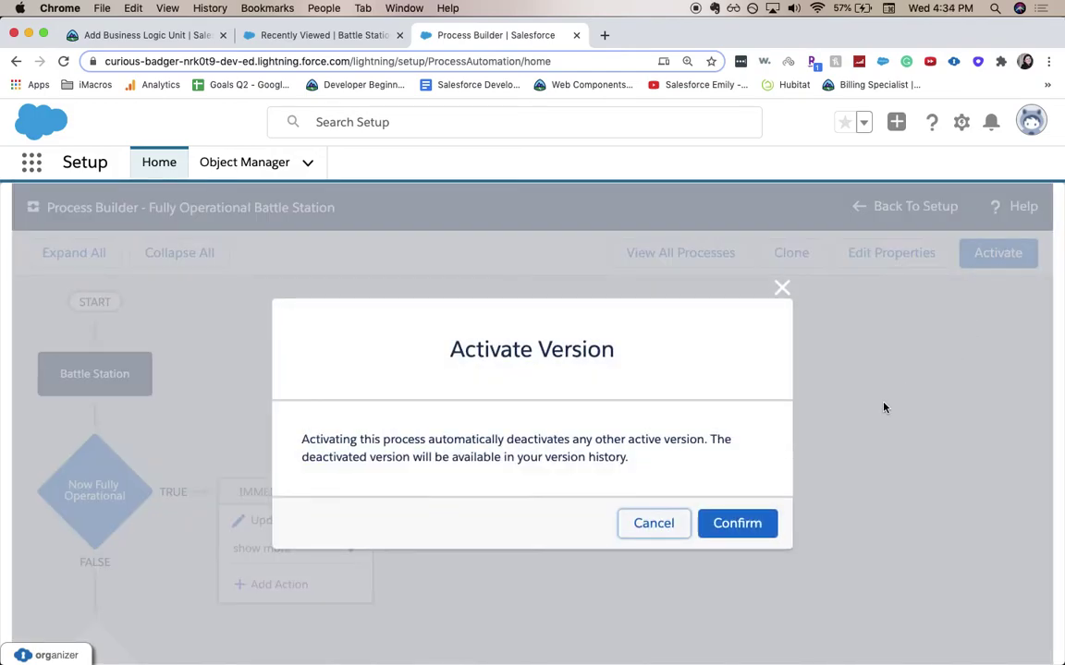
pyautogui.click(730, 524)
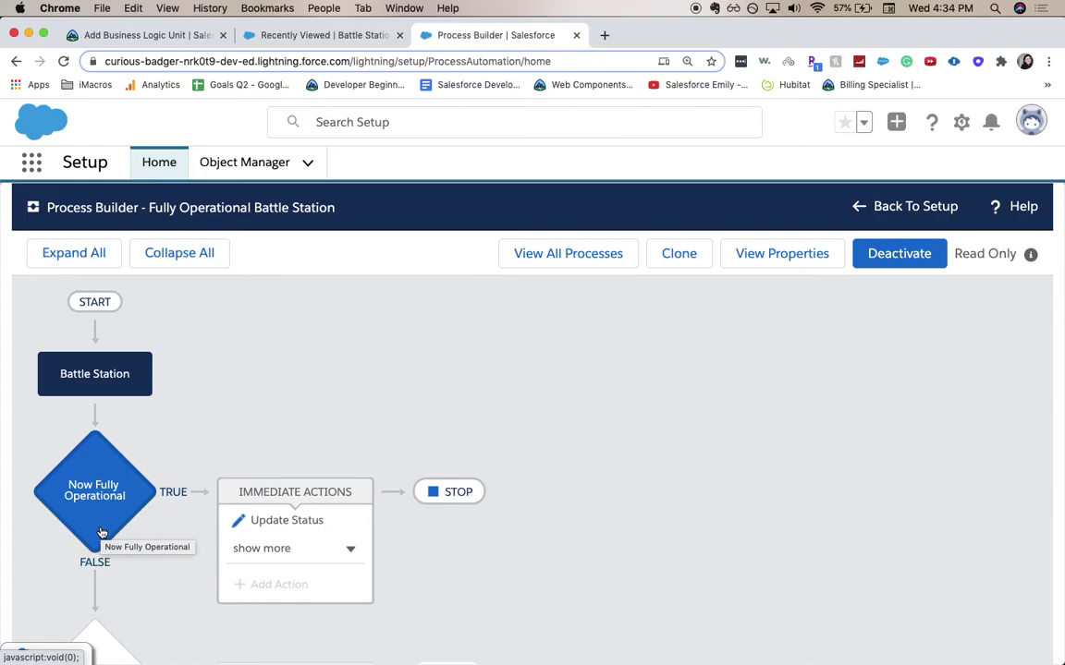
pyautogui.click(102, 533)
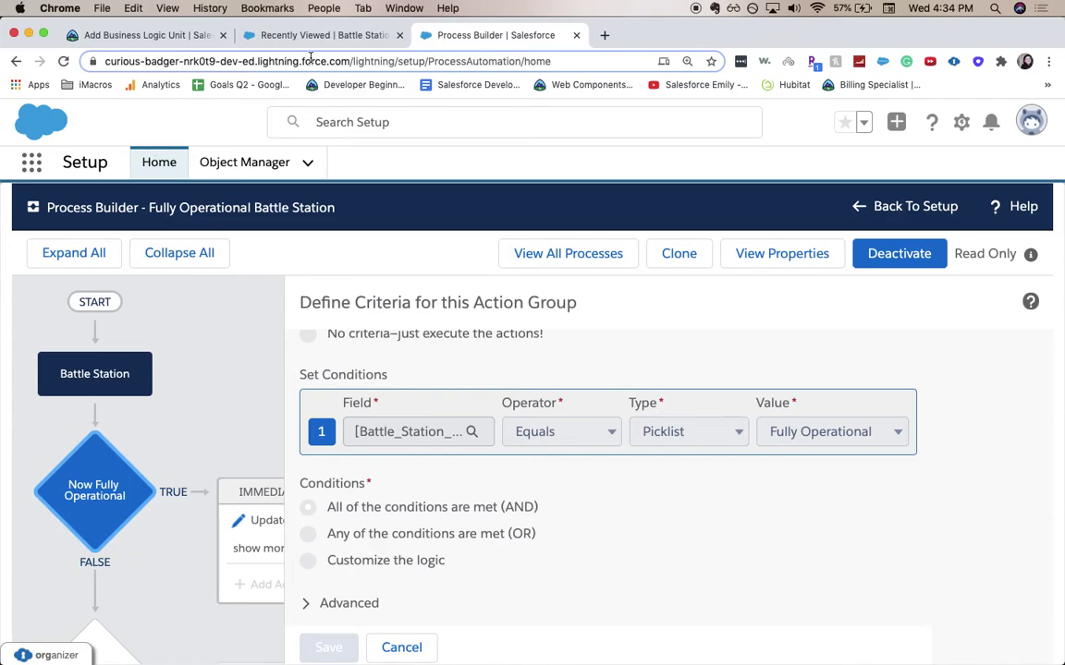
pyautogui.click(314, 34)
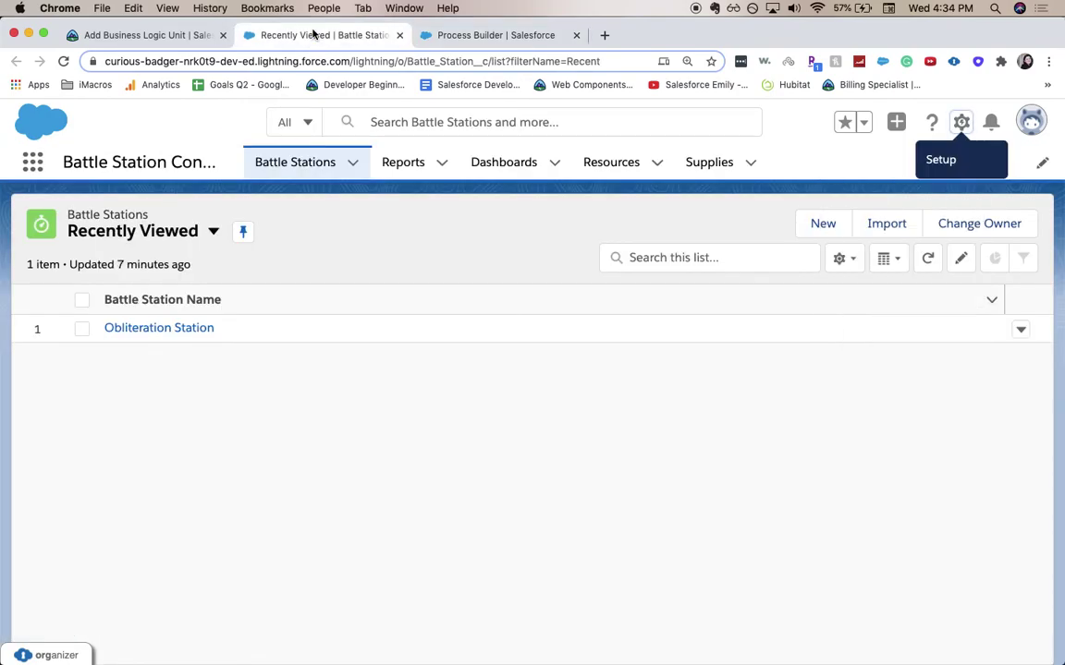
# Set Obliteration Station's Project Status to Complete, save, and reload the record
pyautogui.click(141, 330)
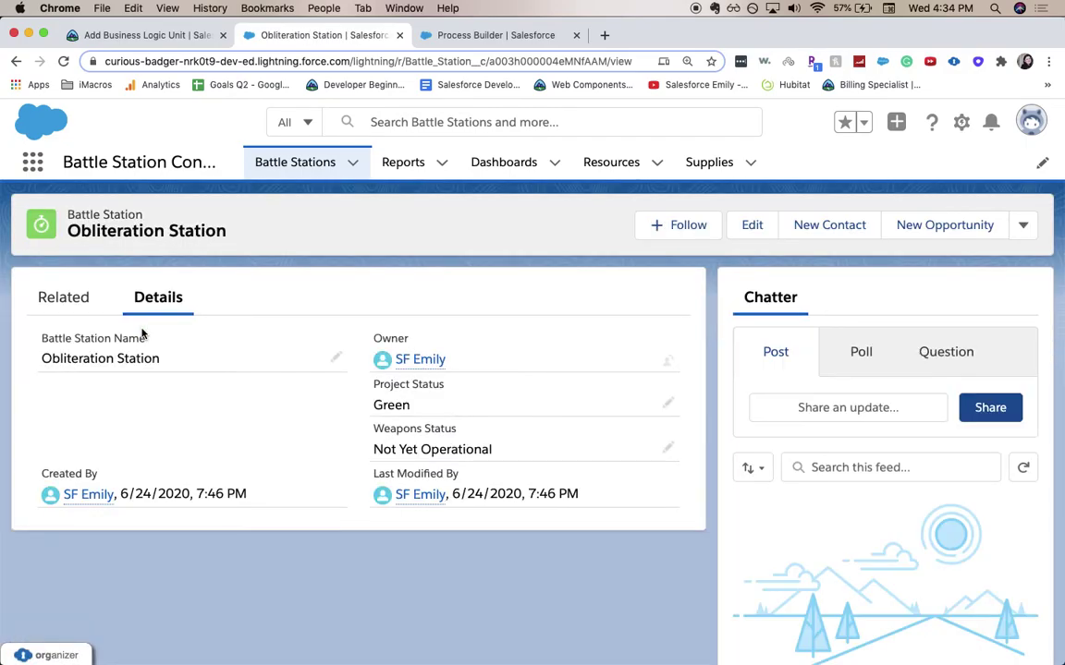
pyautogui.click(667, 409)
pyautogui.click(601, 431)
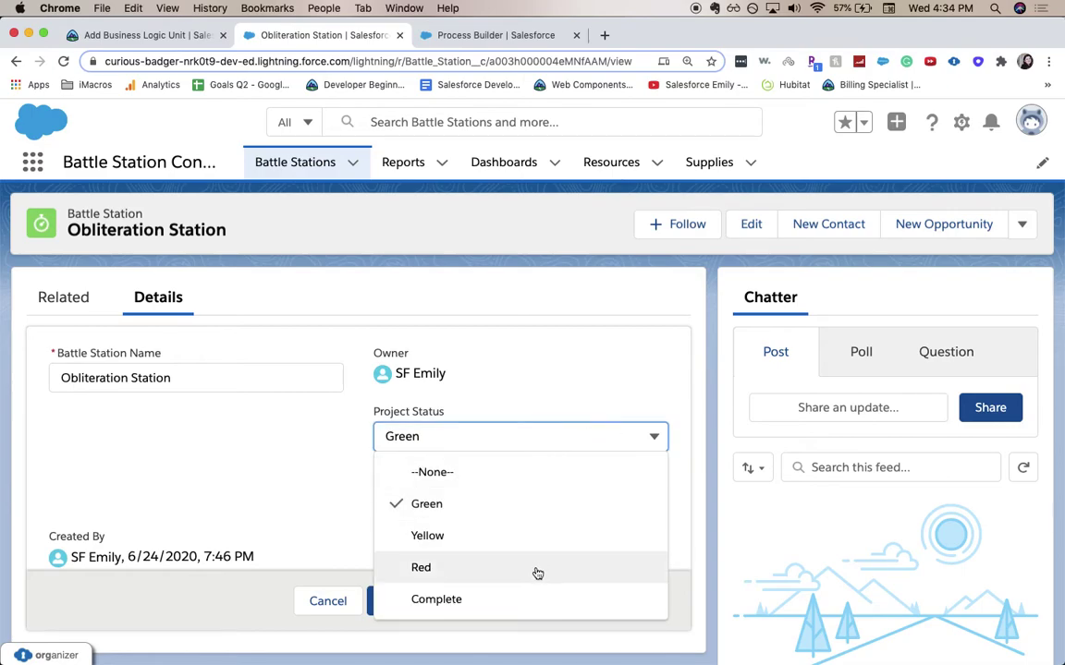
pyautogui.click(517, 599)
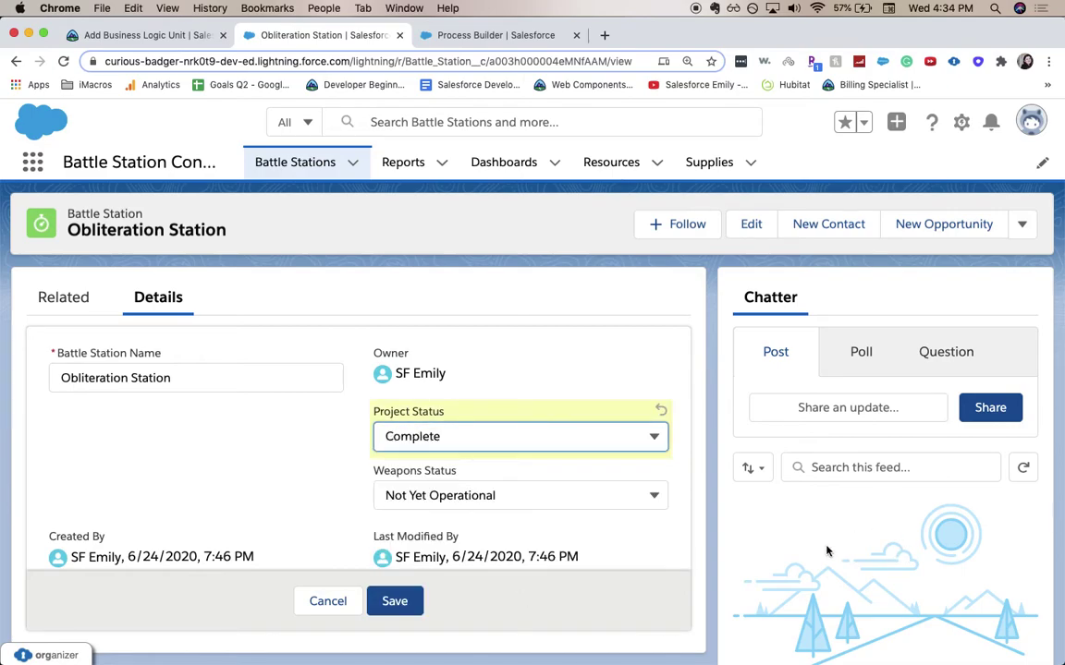
pyautogui.click(399, 601)
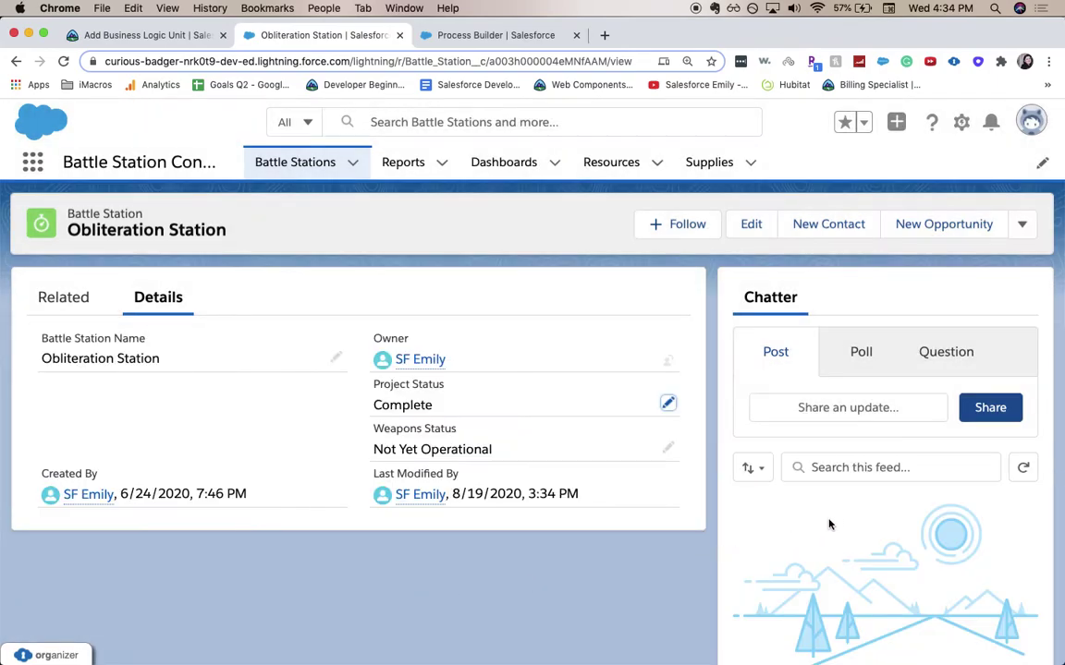
pyautogui.scroll(-3, 844, 518)
pyautogui.scroll(3, 844, 516)
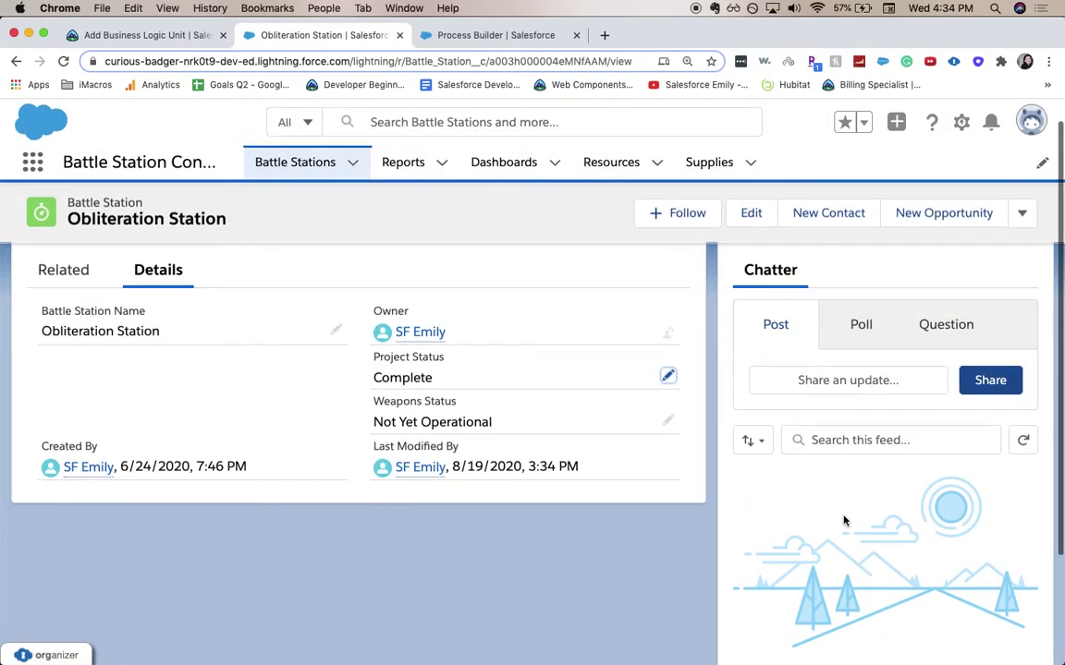
pyautogui.click(64, 59)
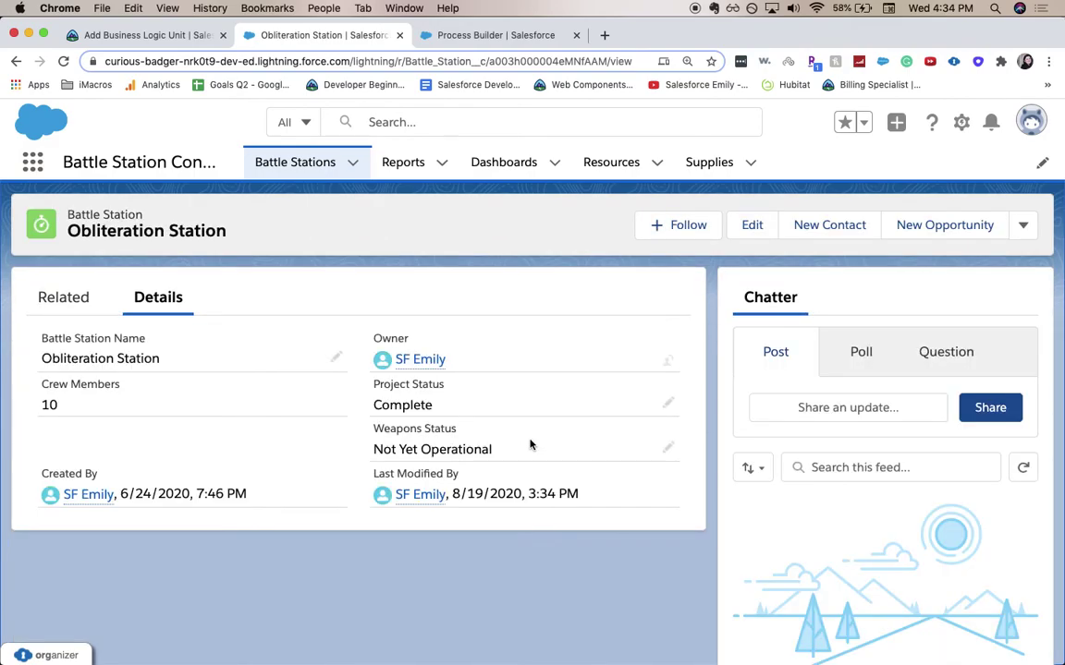
# Set Obliteration Station's Weapons Status to Fully Operational and save
pyautogui.click(666, 404)
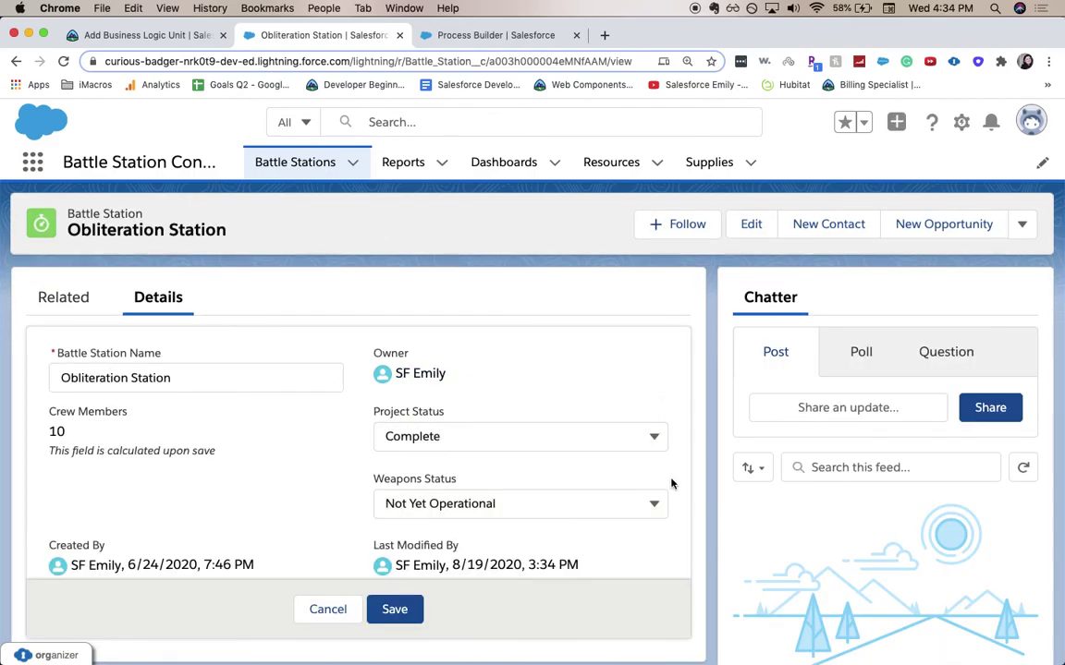
pyautogui.click(617, 507)
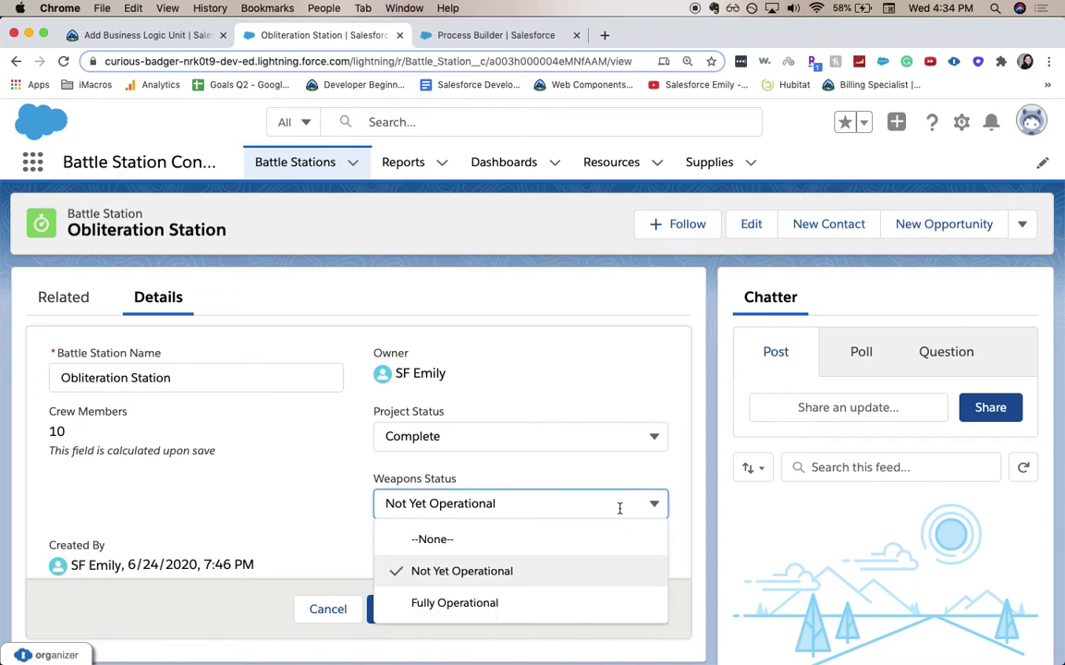
pyautogui.click(545, 602)
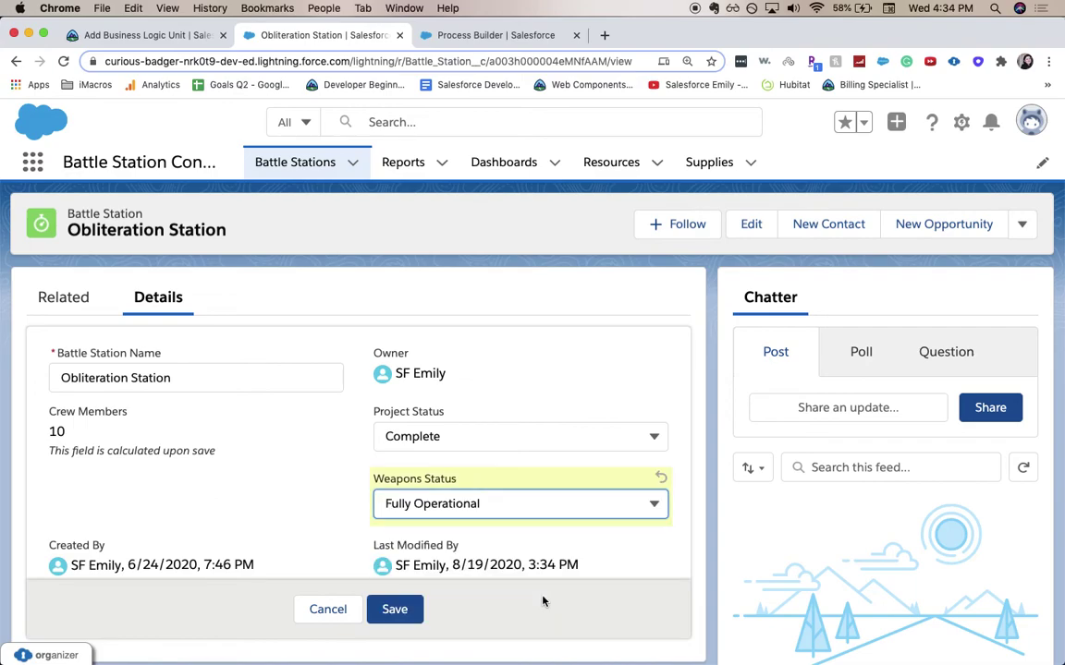
pyautogui.click(394, 609)
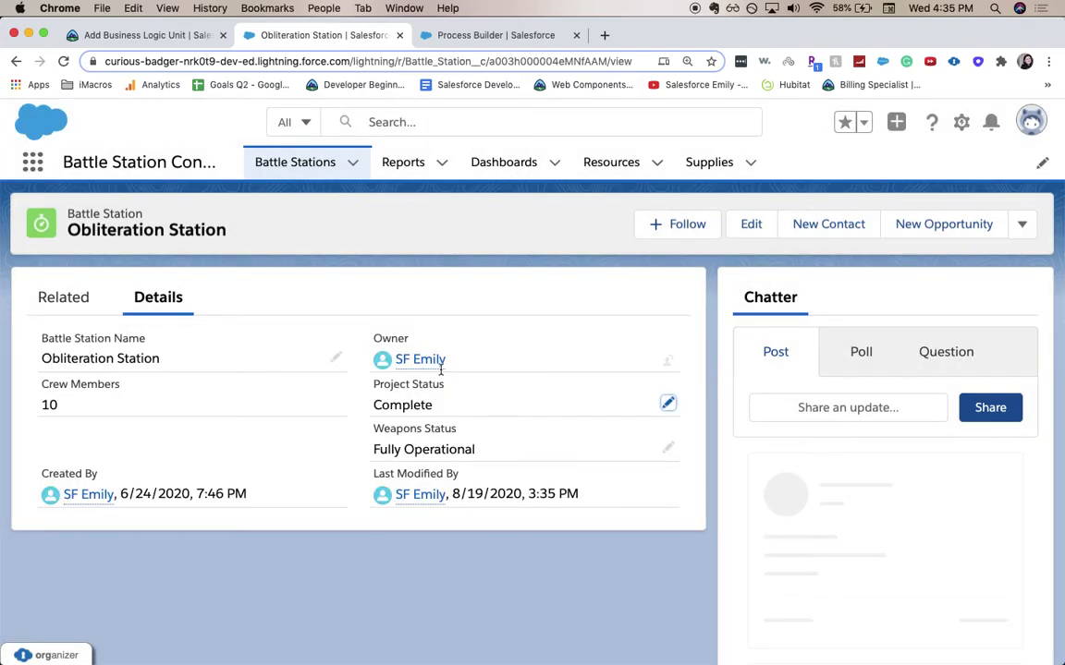
pyautogui.scroll(-3, 850, 559)
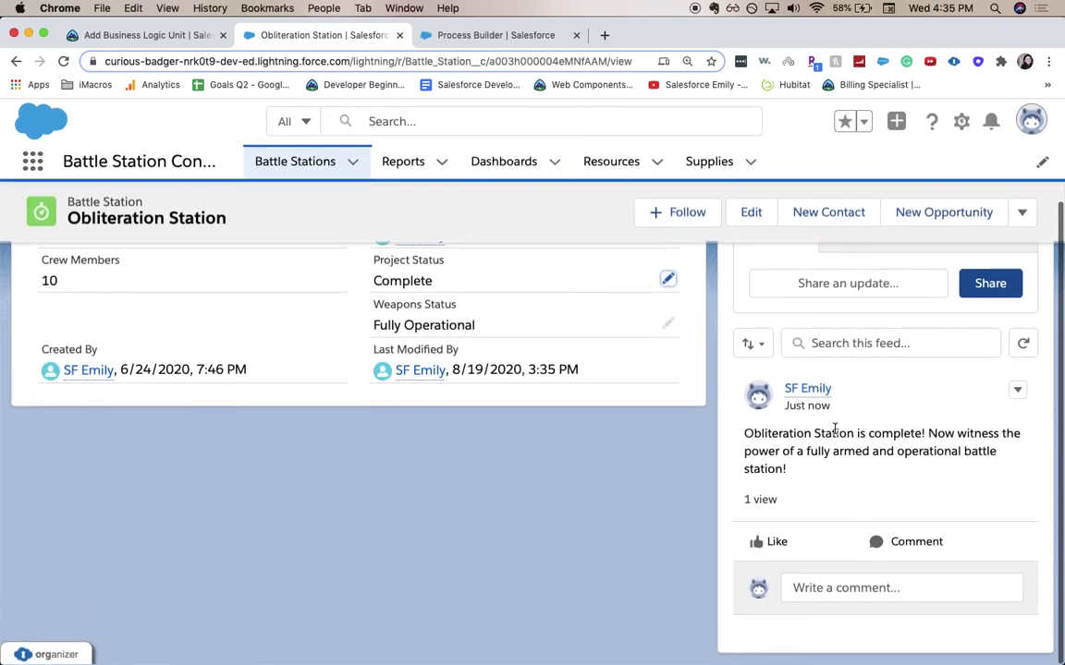
pyautogui.click(104, 37)
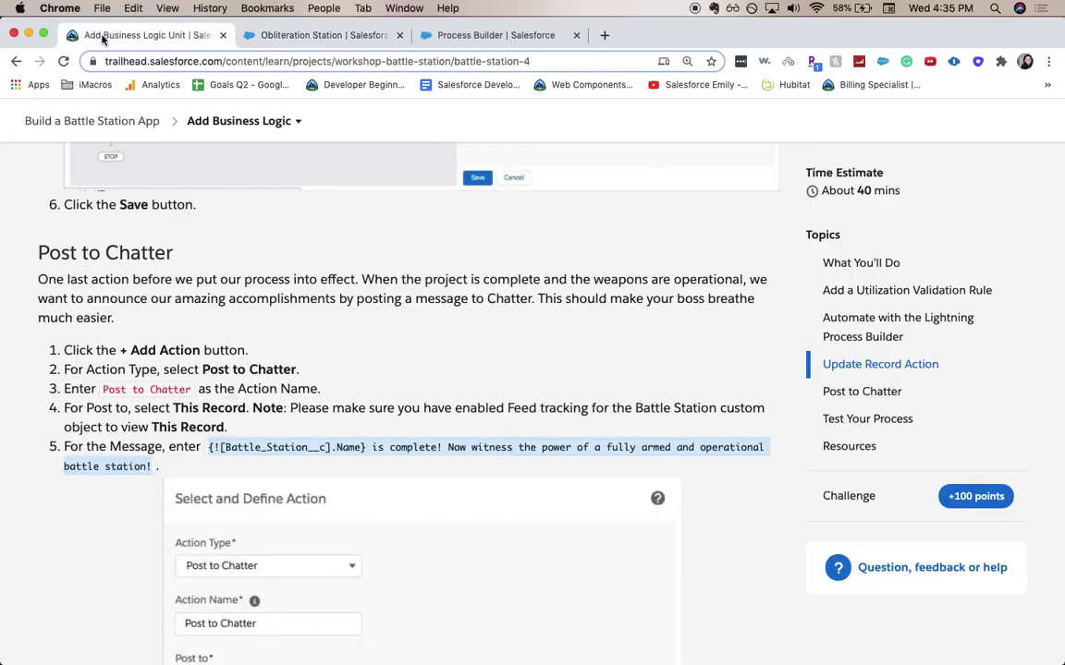
# Run 'Verify step to earn 100 points' in the Add Business Logic challenge section
pyautogui.scroll(-1, 905, 488)
pyautogui.click(907, 489)
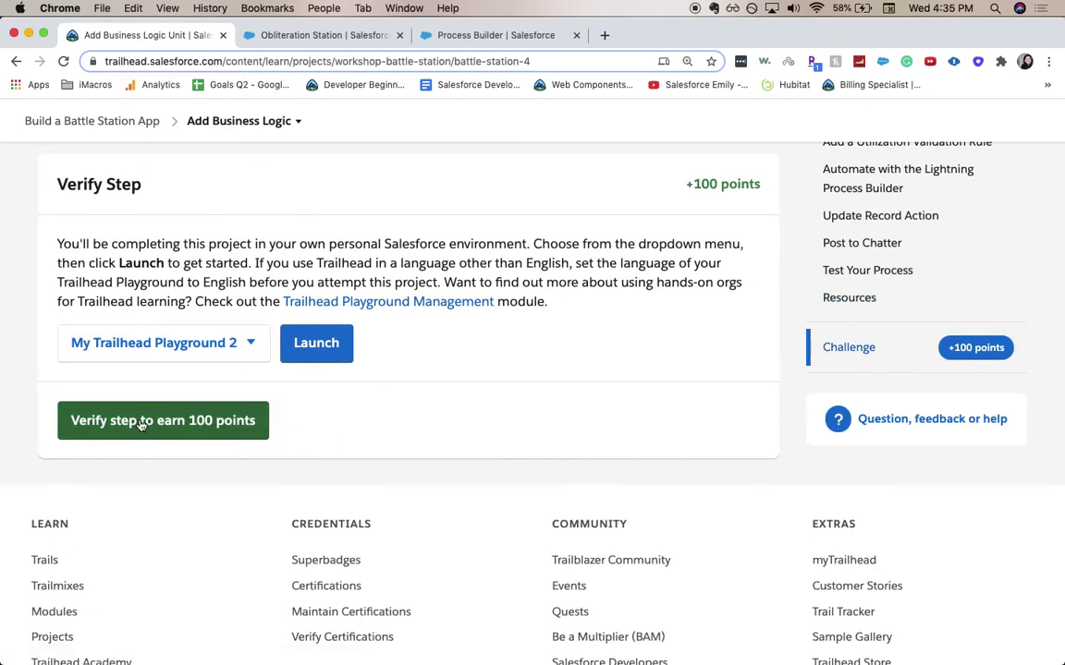
pyautogui.click(141, 423)
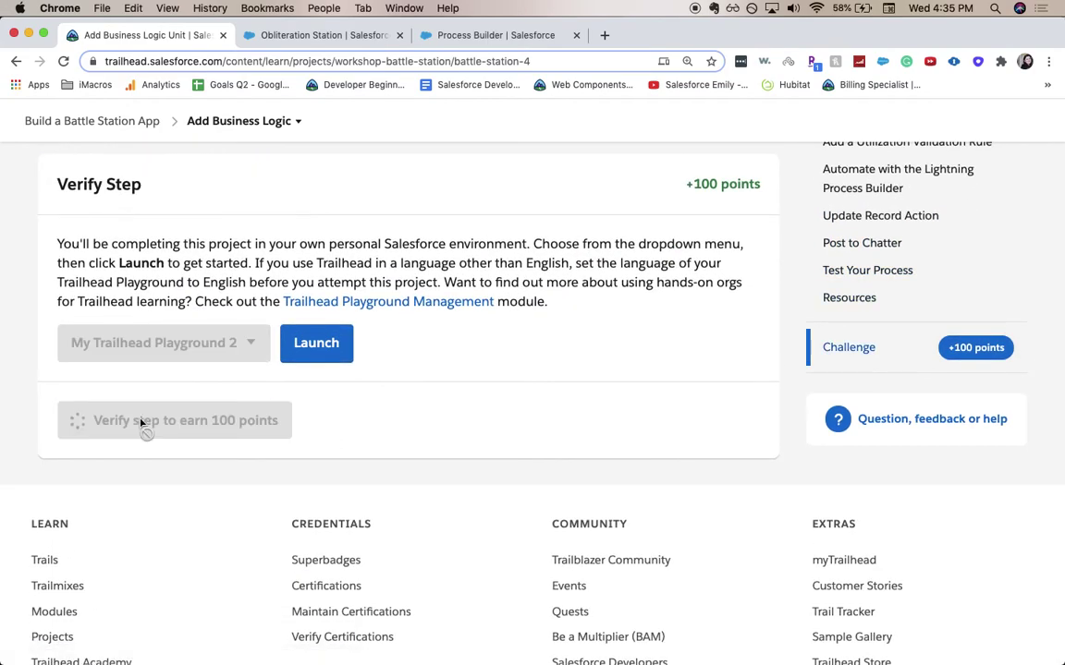